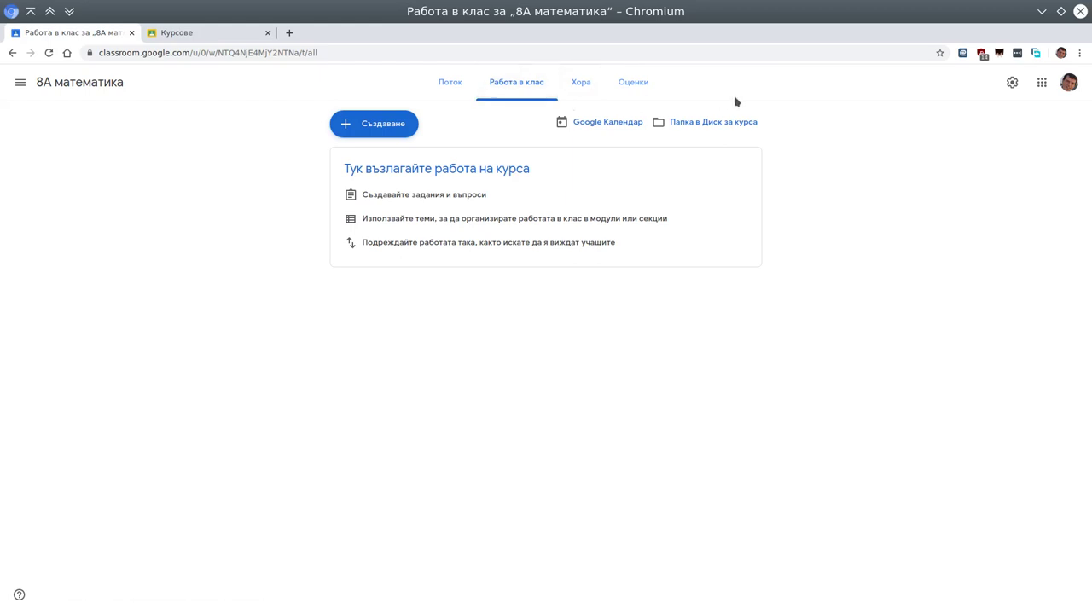
Step: Create a new class material titled "78 Еднакви триъгълници"
{"action": "left_click", "coordinate": [359, 126]}
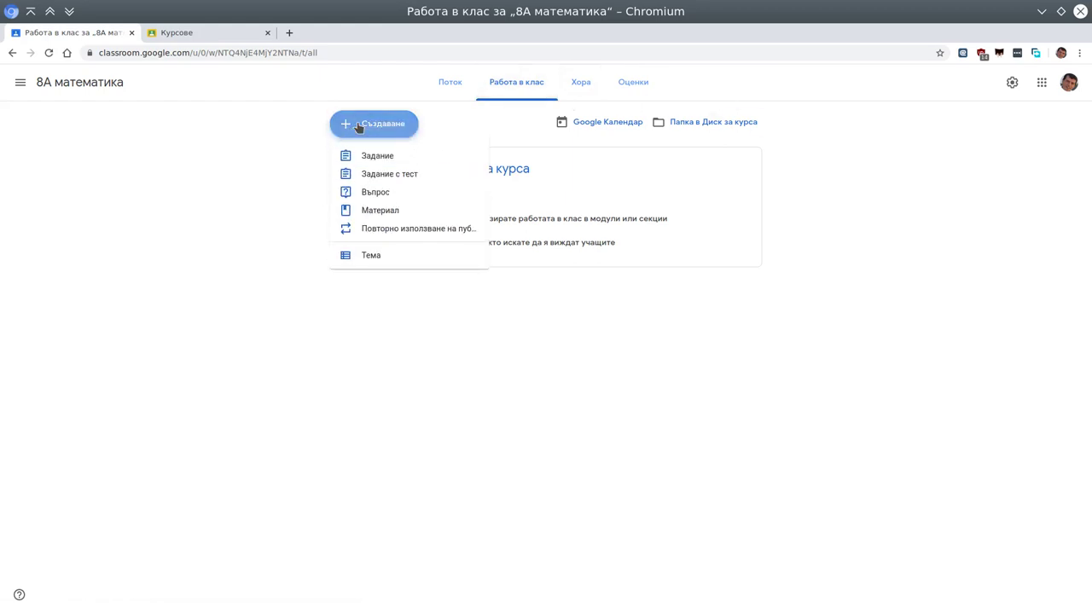
{"action": "left_click", "coordinate": [373, 212]}
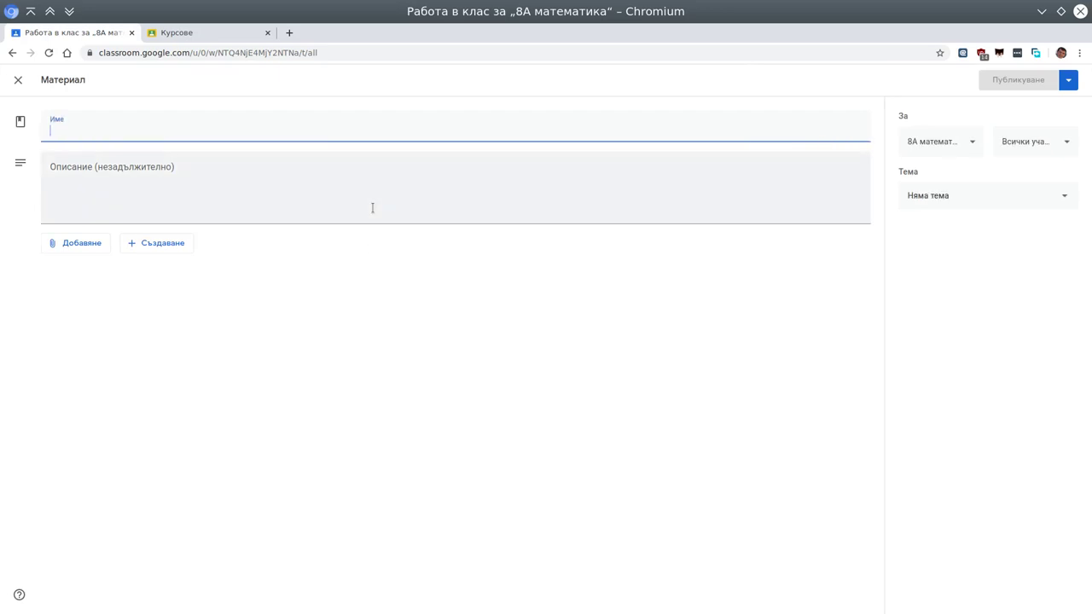
{"action": "type", "text": "78"}
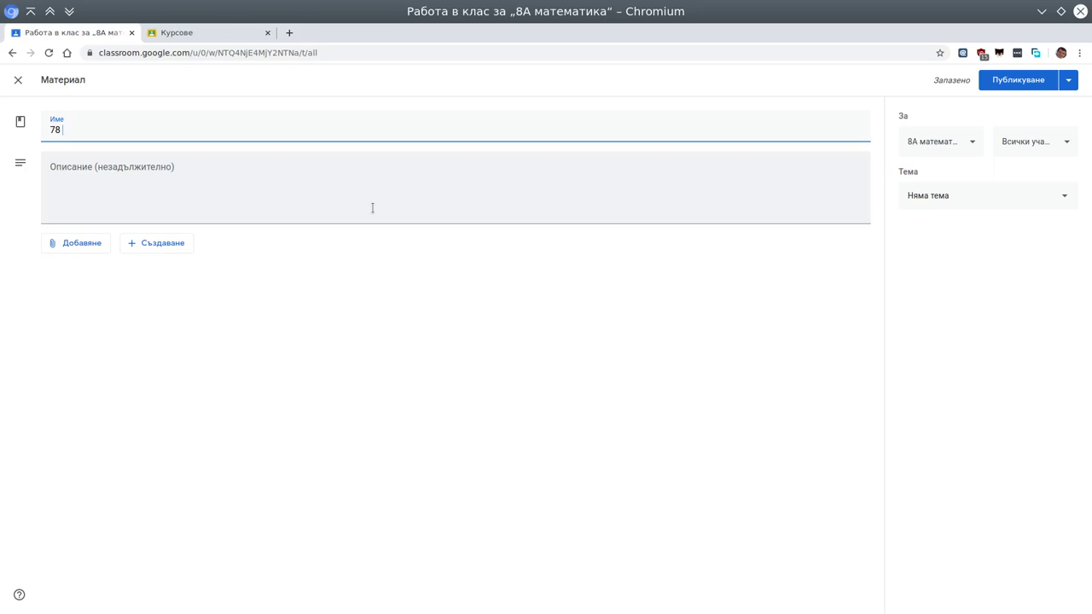
{"action": "type", "text": "Eo"}
{"action": "key", "text": "BackSpace"}
{"action": "key", "text": "BackSpace"}
{"action": "key", "text": "BackSpace"}
{"action": "type", "text": "Еднакви триъгълници"}
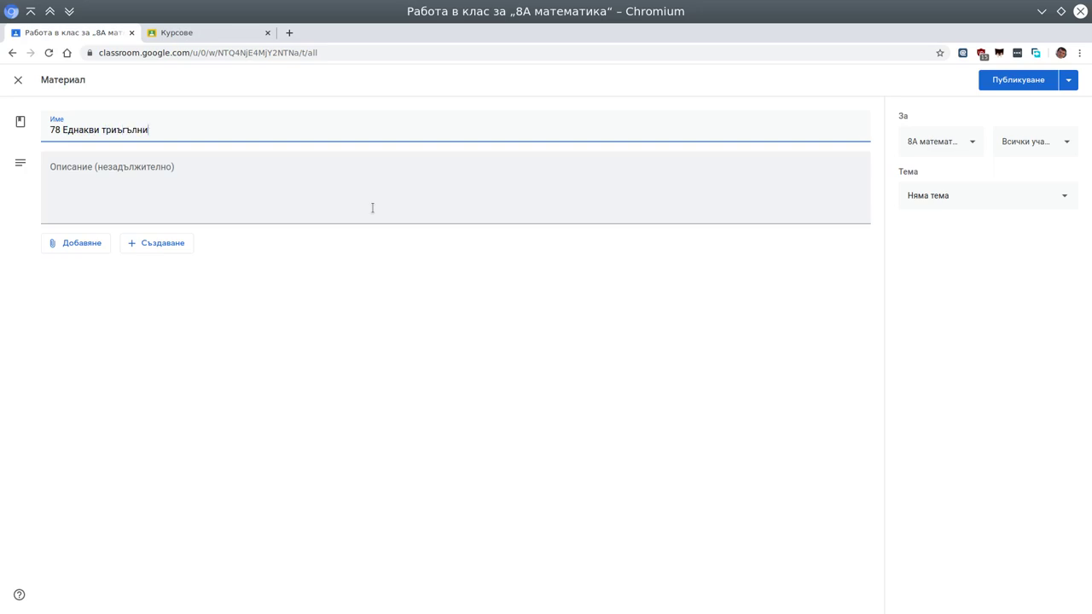
{"action": "left_click", "coordinate": [372, 207]}
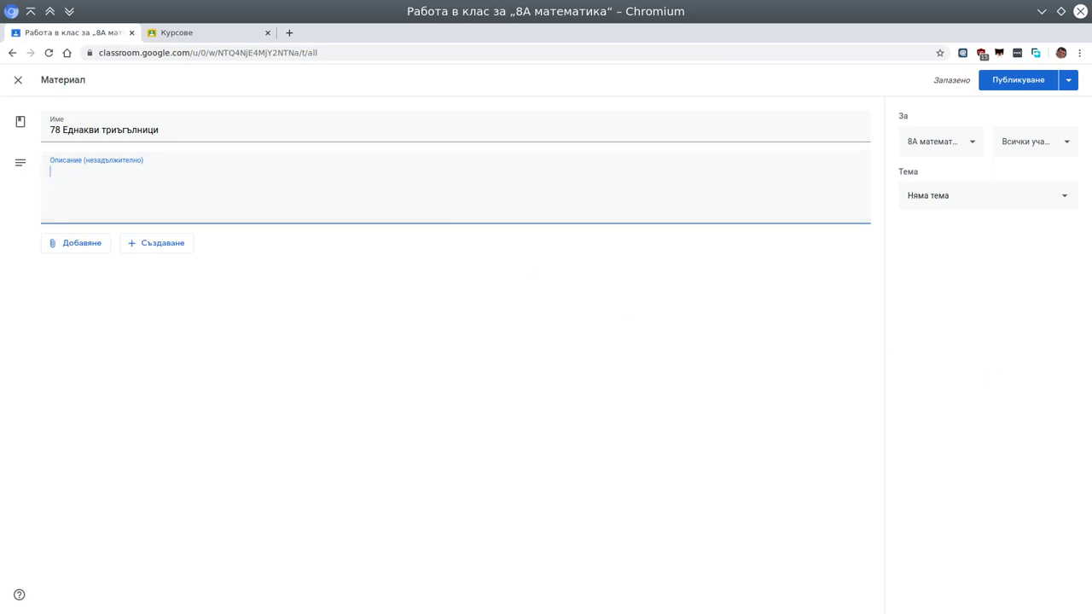
Step: Upload the PDF "2020-03-16 #7Акл 78 Равнобедрен триъгълник. Равностранен триъгълник. Продължение.pdf" from the computer as the material's attachment
{"action": "mouse_move", "coordinate": [482, 608]}
{"action": "left_click", "coordinate": [526, 578]}
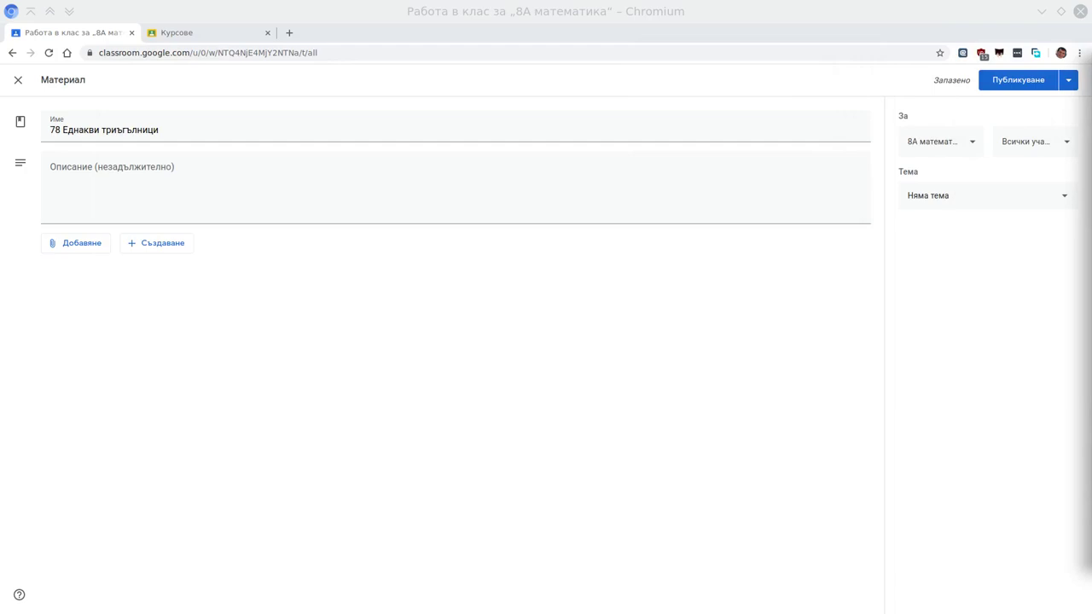
{"action": "left_click_drag", "start_coordinate": [1088, 265], "coordinate": [930, 278]}
{"action": "left_click", "coordinate": [80, 251]}
{"action": "left_click", "coordinate": [86, 308]}
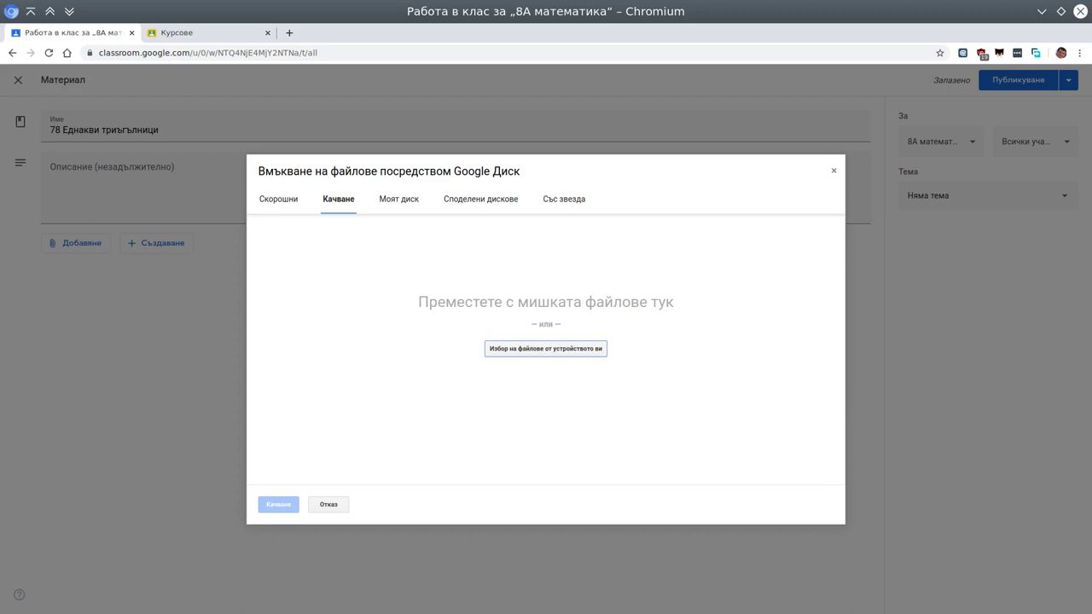
{"action": "left_click_drag", "start_coordinate": [1088, 256], "coordinate": [380, 343]}
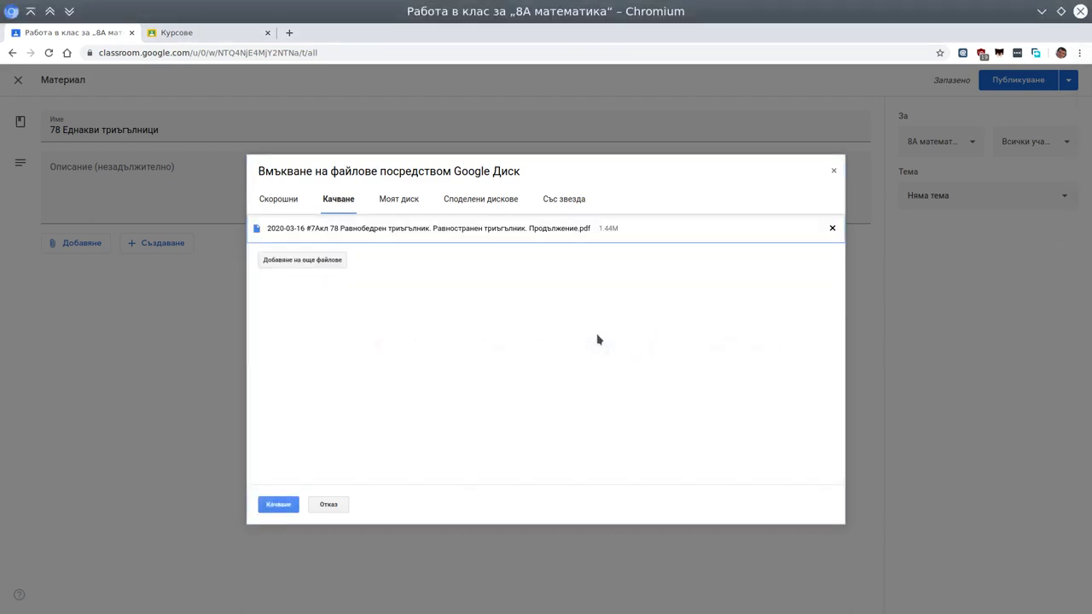
{"action": "left_click", "coordinate": [277, 507]}
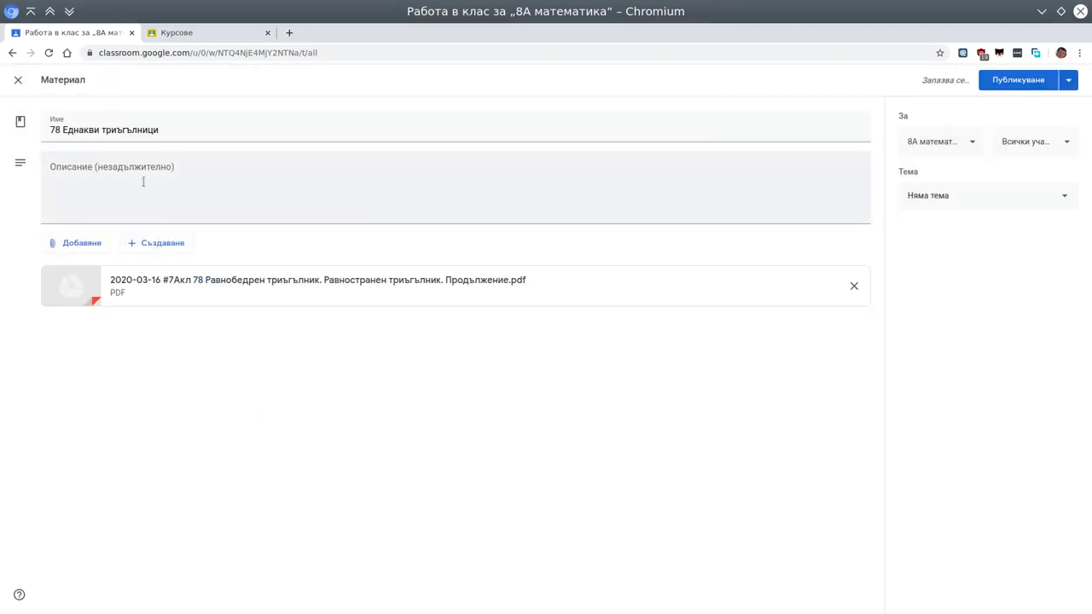
Step: Enter the material's description "Ученици, моля ви да препишете материала който съм приложил и да решите указаните там задачи"
{"action": "left_click", "coordinate": [143, 173]}
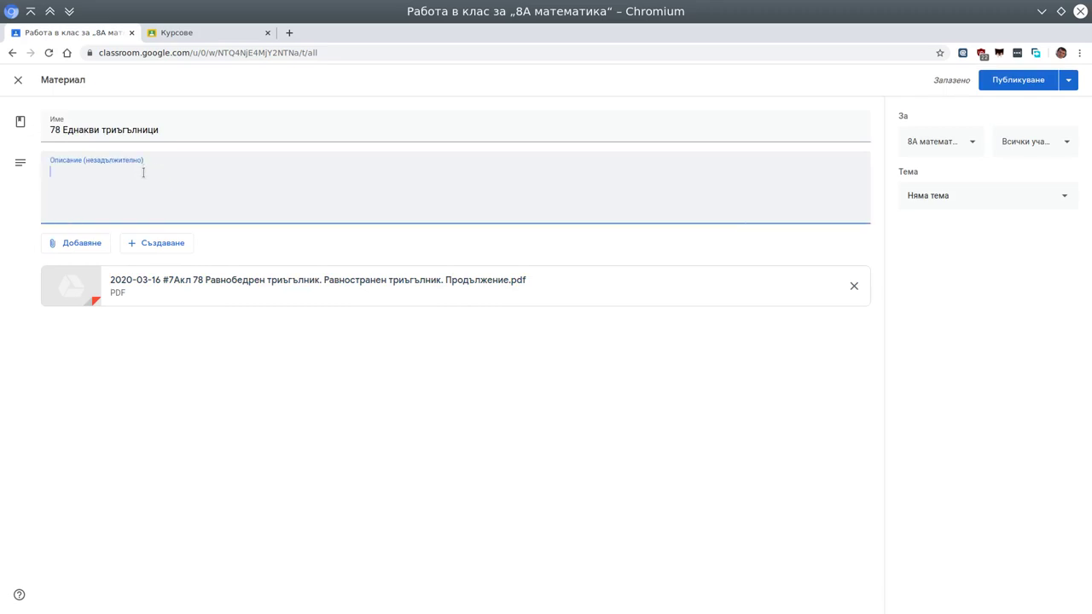
{"action": "type", "text": "Ученици, моля ви да препишете материа"}
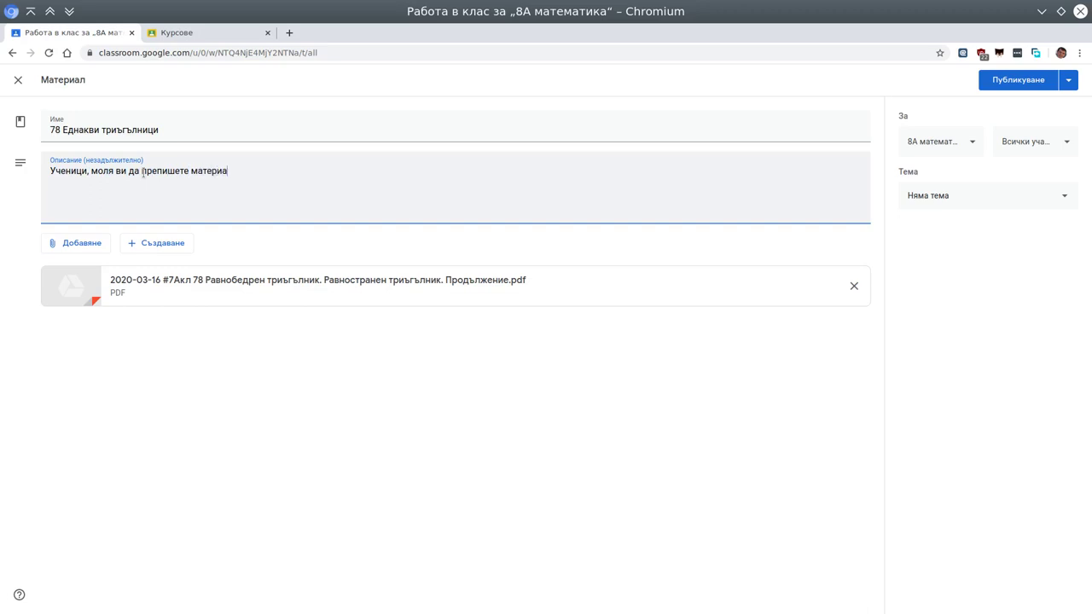
{"action": "type", "text": "ла който съм приложил и да решите ук"}
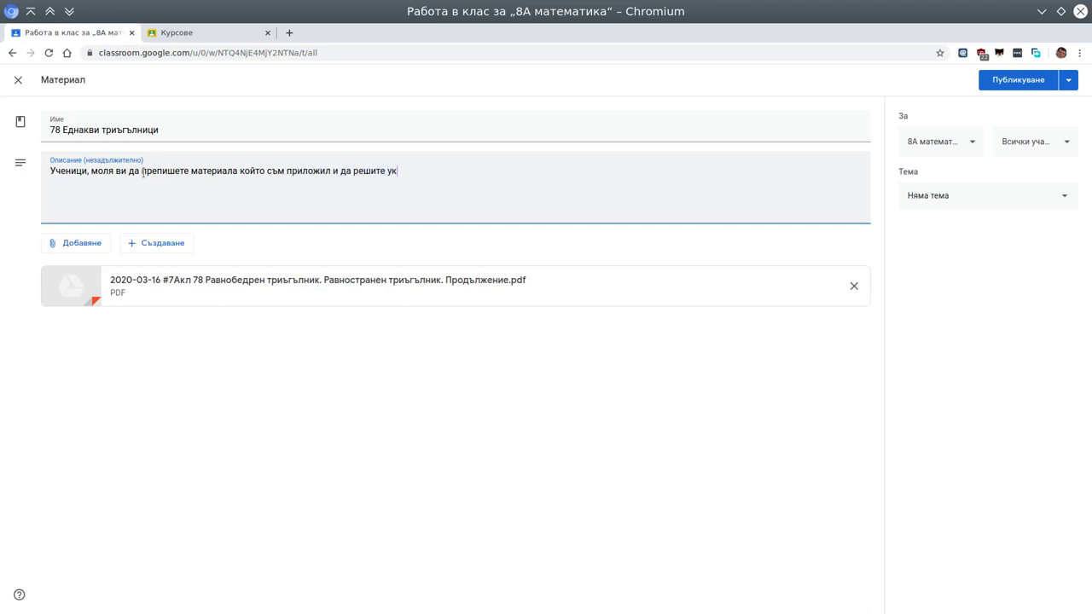
{"action": "type", "text": "азаните там задачи"}
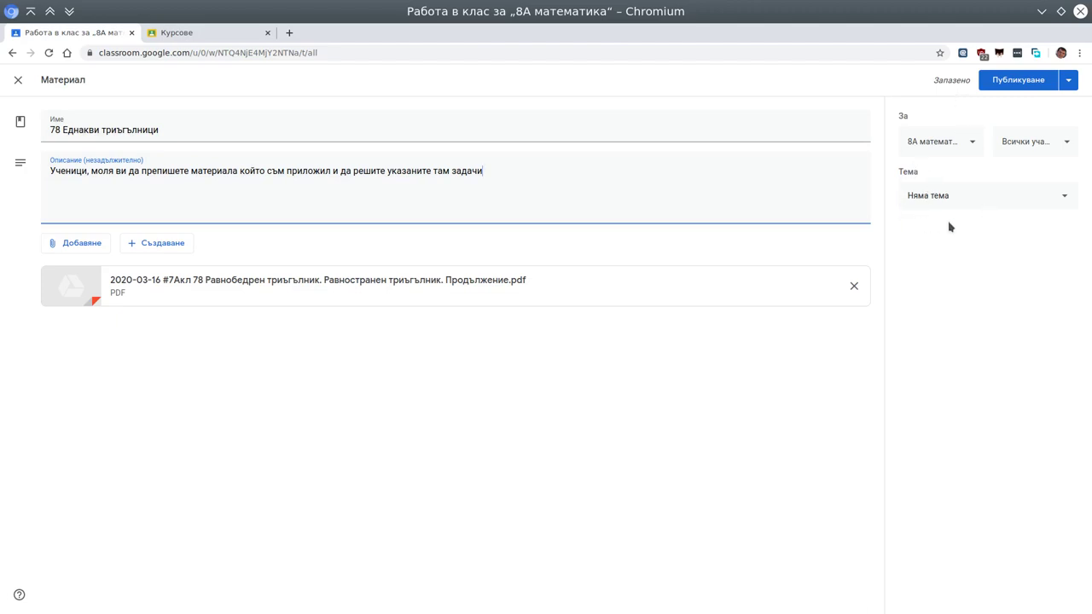
Step: Assign the material to a new topic named "ЕДНАКВИ ТРИЪГЪЛНИЦИ" and publish it
{"action": "left_click", "coordinate": [930, 198]}
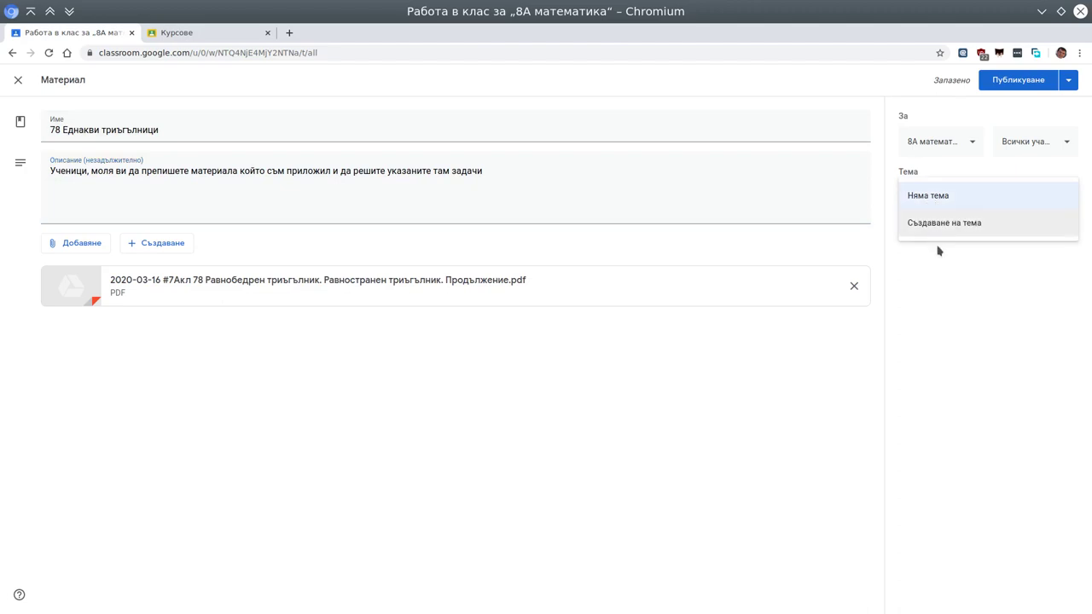
{"action": "left_click", "coordinate": [939, 223]}
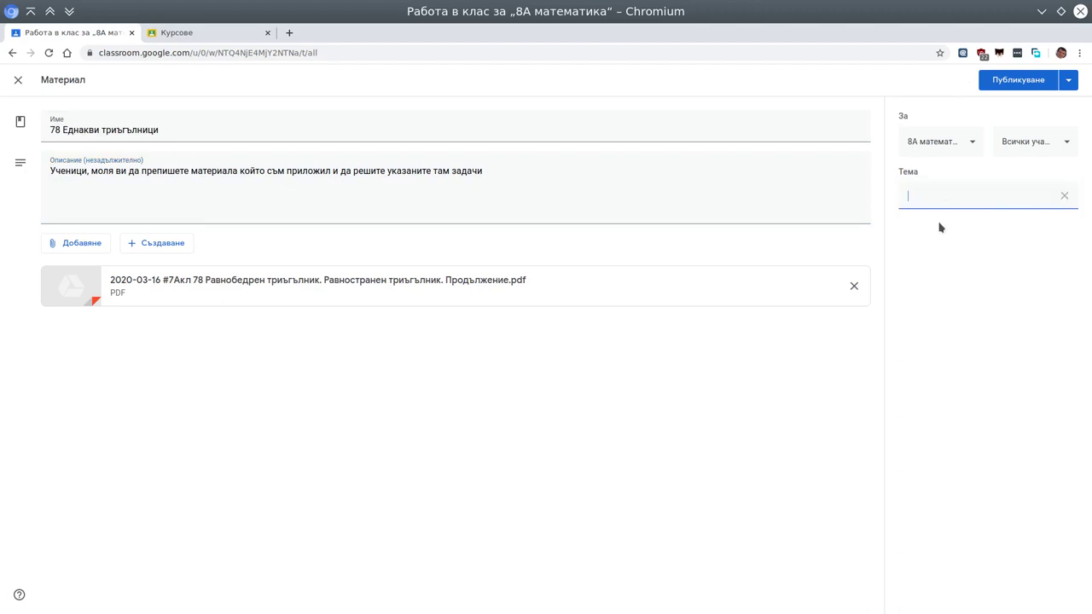
{"action": "type", "text": "ЕДНАКВИ ТРИЪГЪЛНИЦИ"}
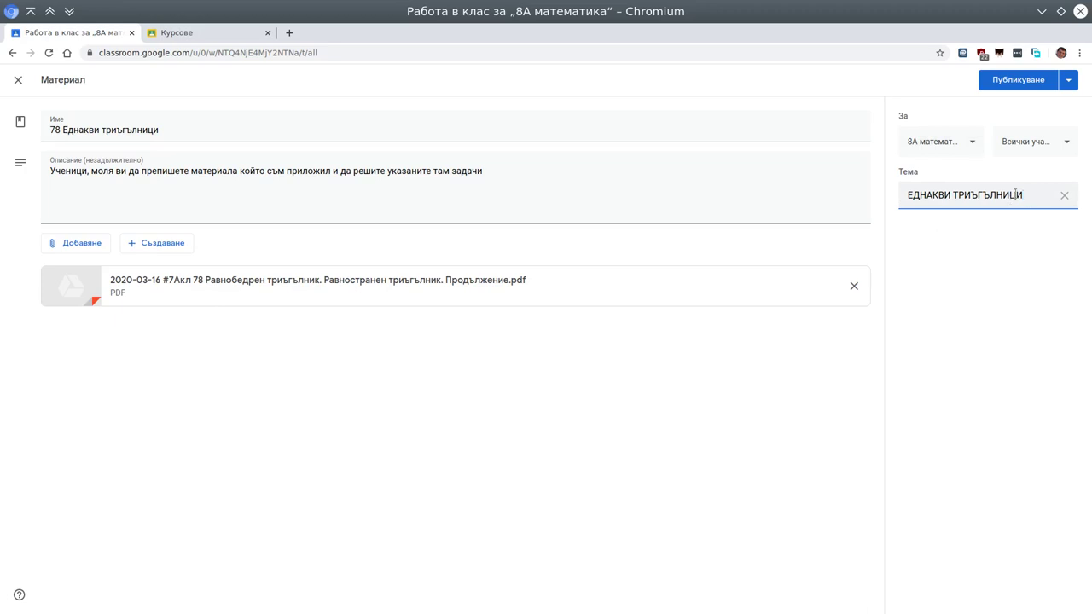
{"action": "left_click", "coordinate": [1018, 79]}
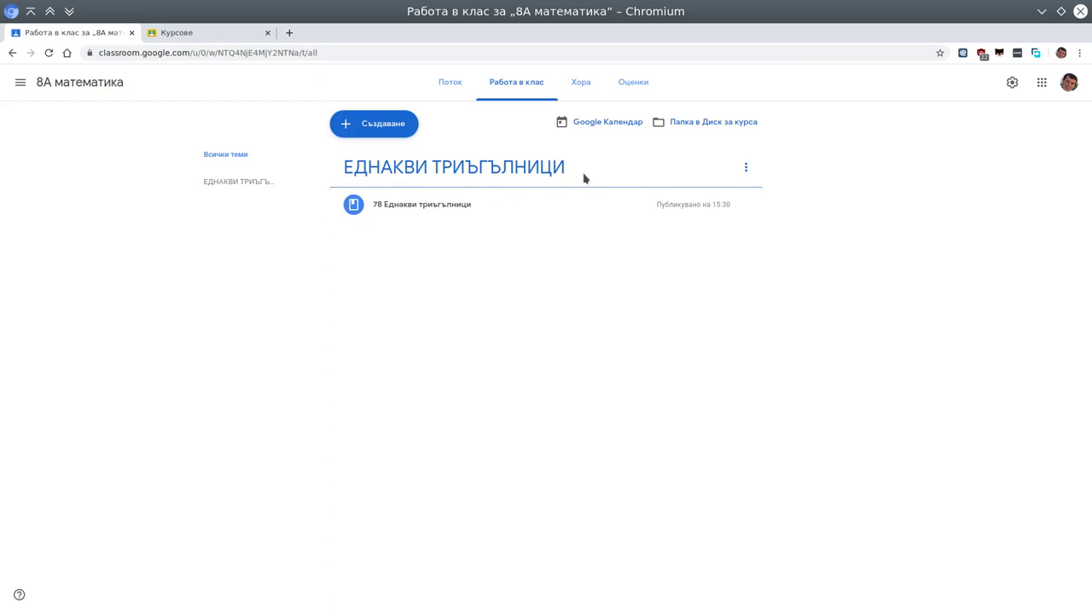
Step: Edit the published material, retitling it "78 Равнобедрен триъгълник. Равностранен триъгълник.", and save it
{"action": "left_click", "coordinate": [480, 215]}
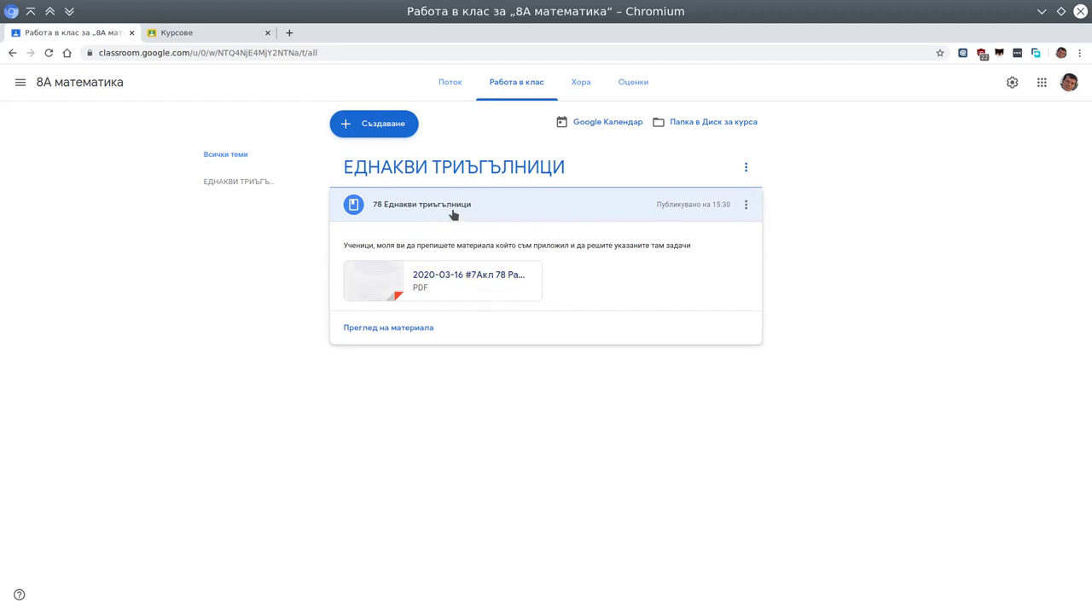
{"action": "left_click", "coordinate": [746, 204]}
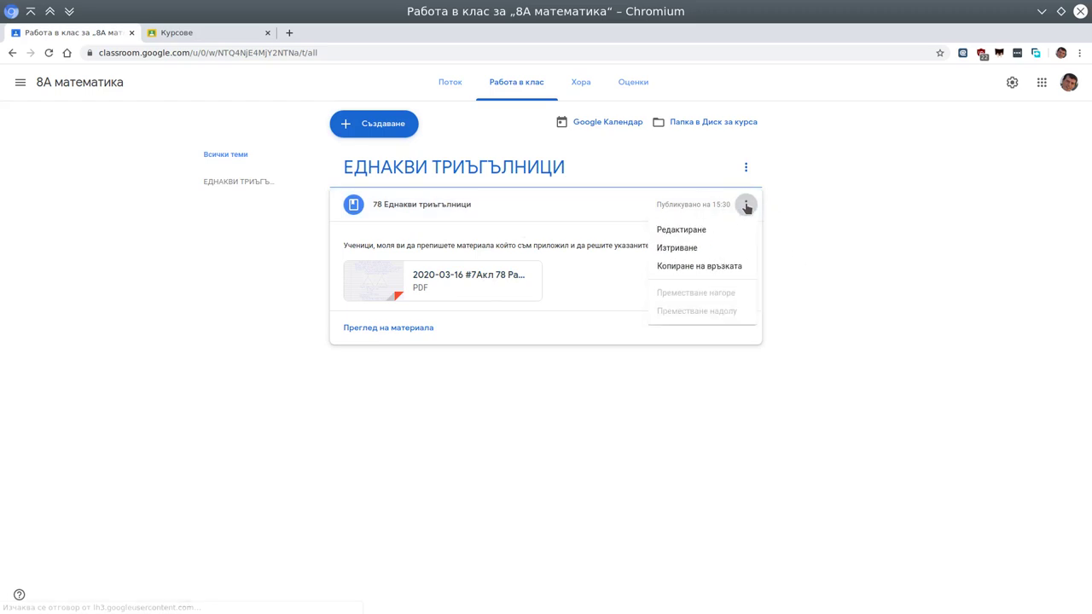
{"action": "left_click", "coordinate": [695, 234]}
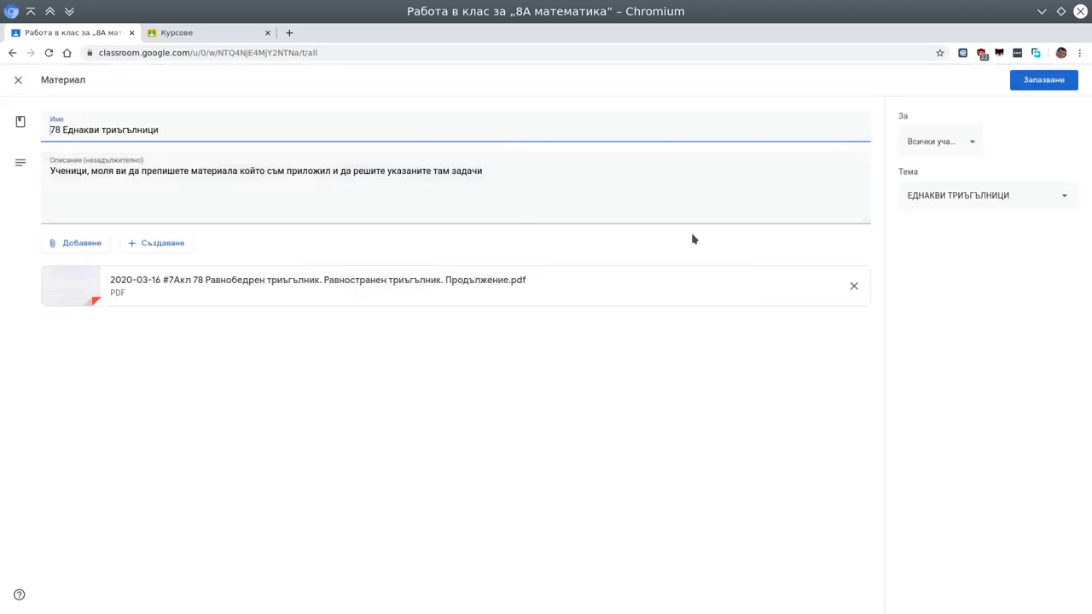
{"action": "left_click_drag", "start_coordinate": [63, 130], "coordinate": [263, 133]}
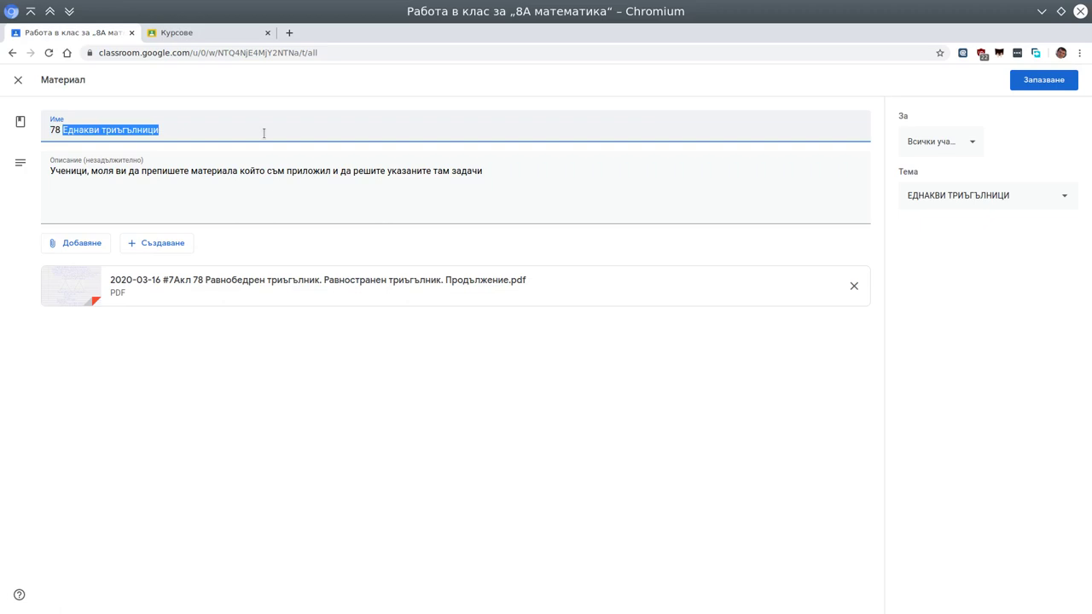
{"action": "type", "text": "Рад"}
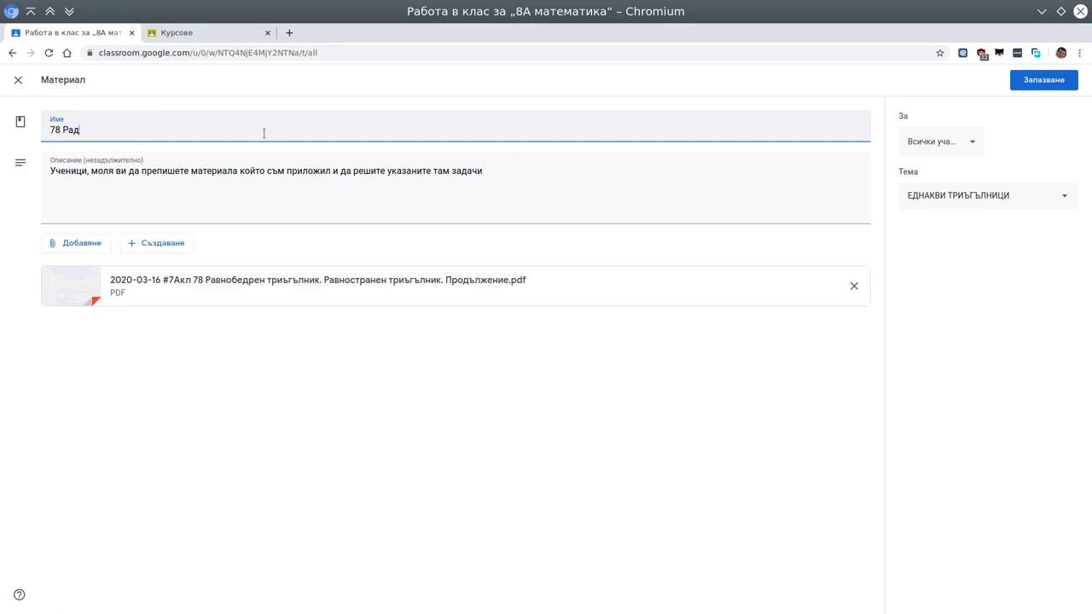
{"action": "key", "text": "BackSpace"}
{"action": "type", "text": "внобедрен т"}
{"action": "type", "text": "риъгълник"}
{"action": "type", "text": ". Равност"}
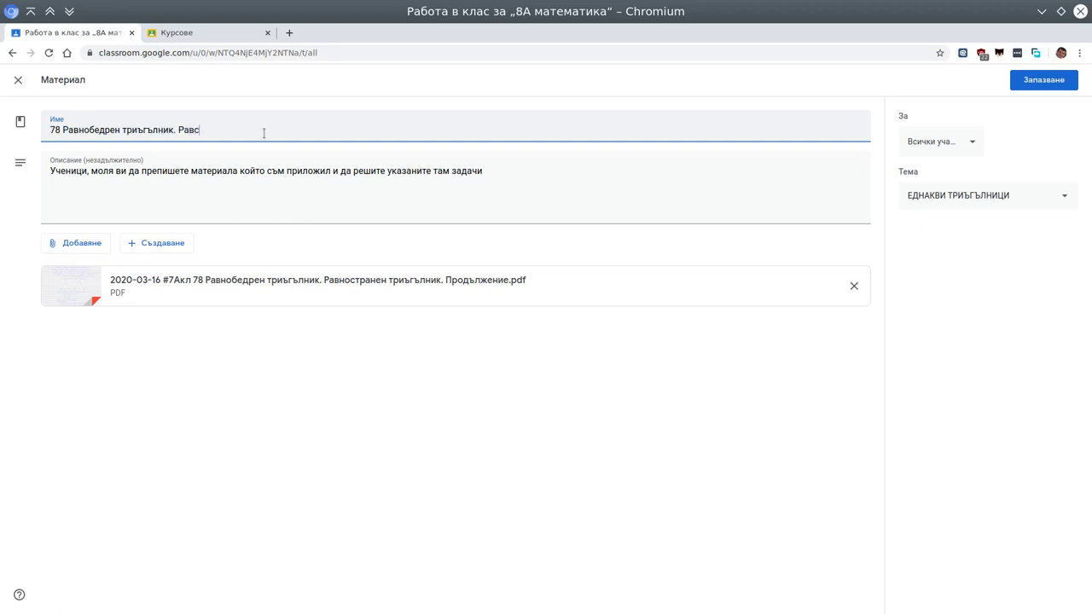
{"action": "type", "text": "ранен триъ"}
{"action": "key", "text": "BackSpace"}
{"action": "type", "text": "ъгълник."}
{"action": "left_click", "coordinate": [1041, 81]}
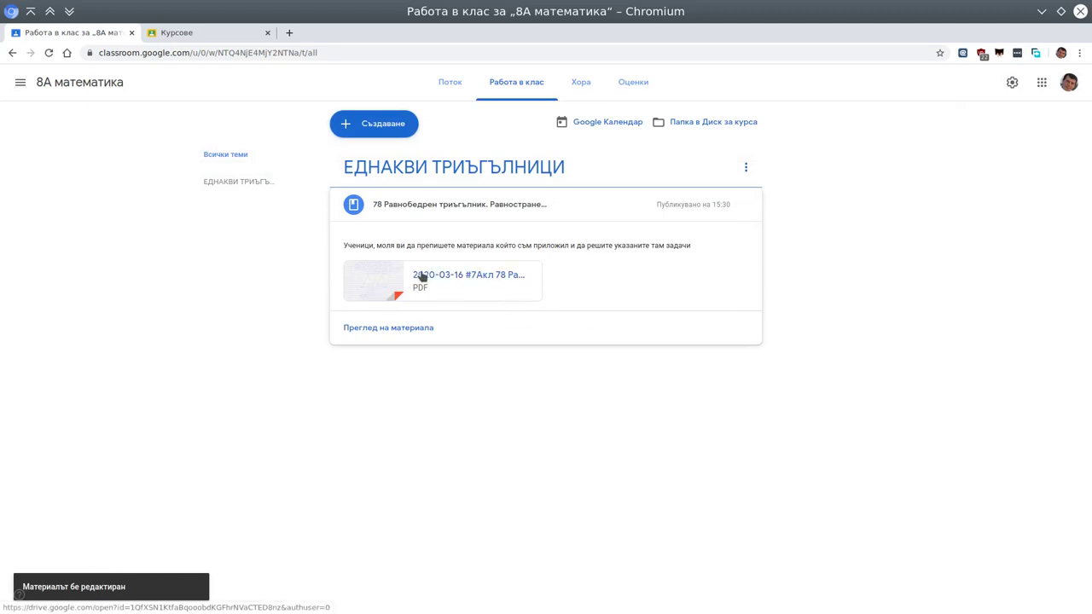
Step: Open the material's attached PDF, look through both pages down to the homework list, and close the preview
{"action": "left_click", "coordinate": [421, 276]}
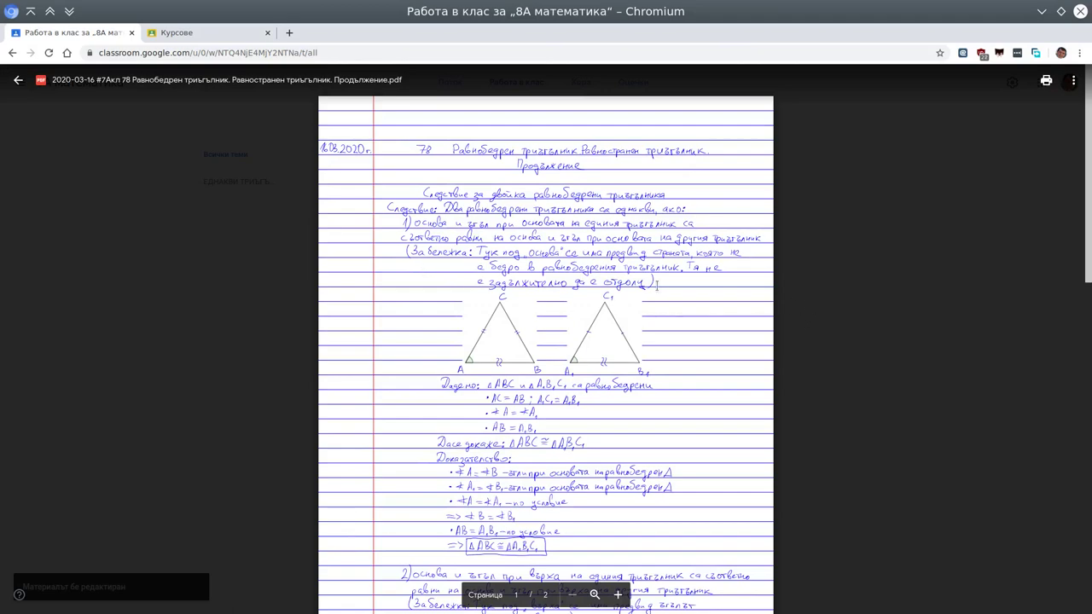
{"action": "scroll", "coordinate": [654, 288], "scroll_direction": "down", "scroll_amount": 10}
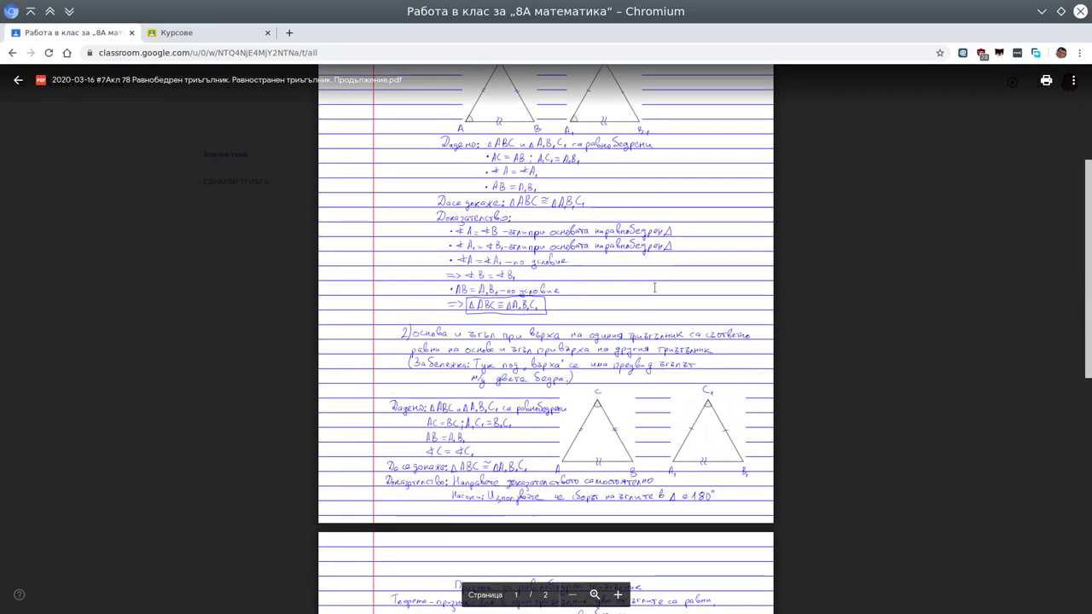
{"action": "scroll", "coordinate": [655, 288], "scroll_direction": "down", "scroll_amount": 3}
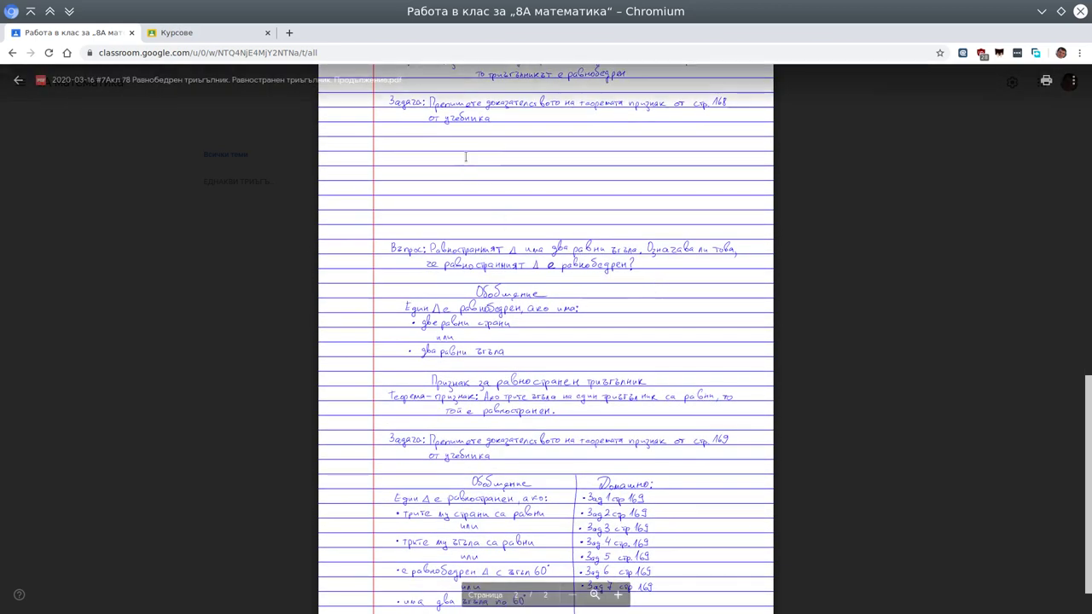
{"action": "scroll", "coordinate": [555, 213], "scroll_direction": "down", "scroll_amount": 1}
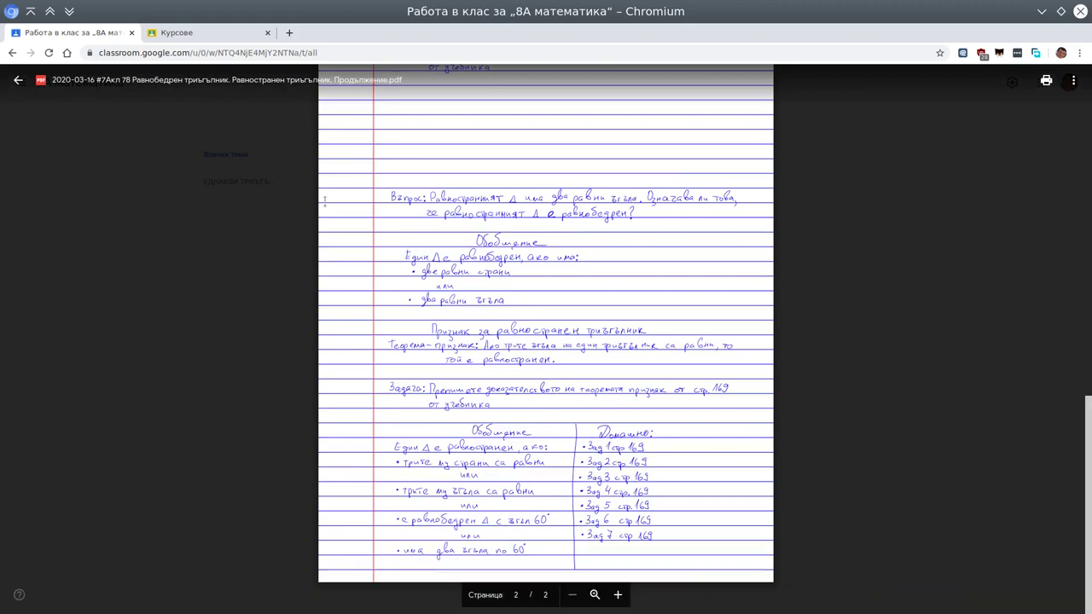
{"action": "left_click", "coordinate": [288, 212]}
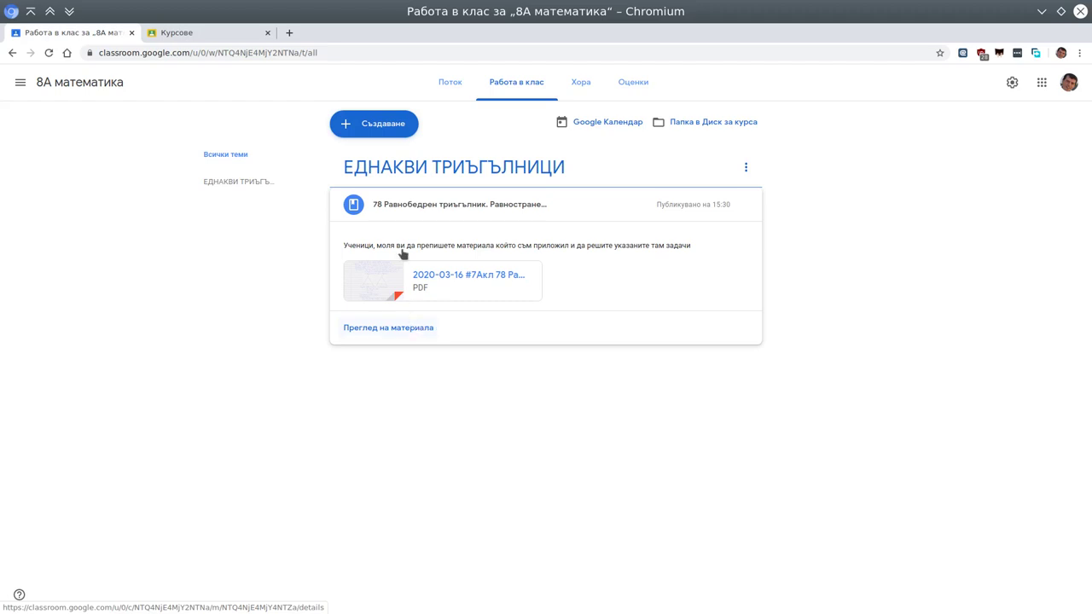
Step: Create a new assignment titled "78 Домашно"
{"action": "left_click", "coordinate": [377, 125]}
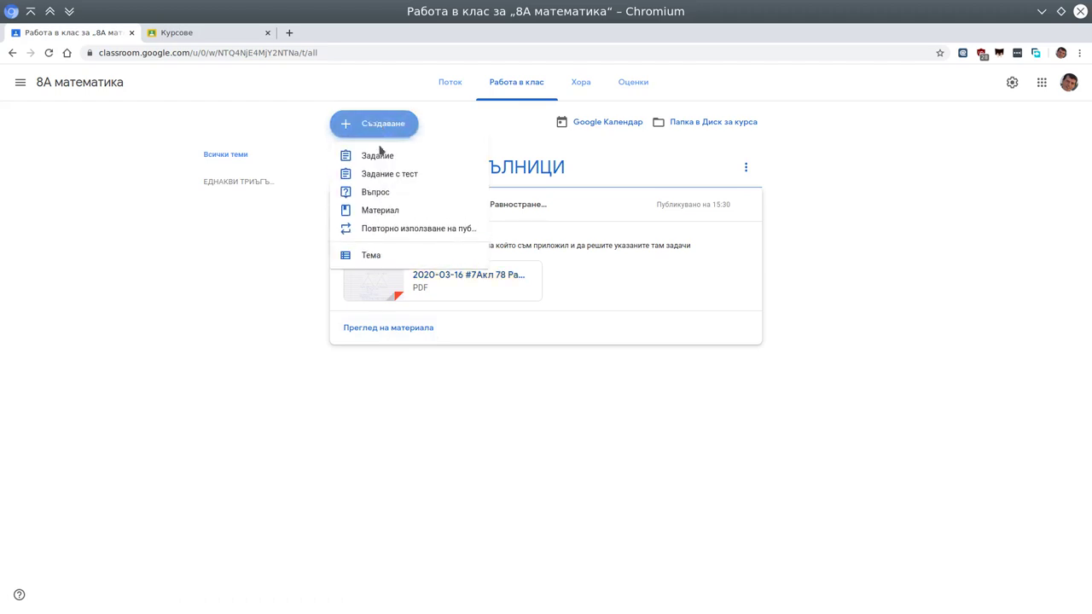
{"action": "left_click", "coordinate": [378, 157]}
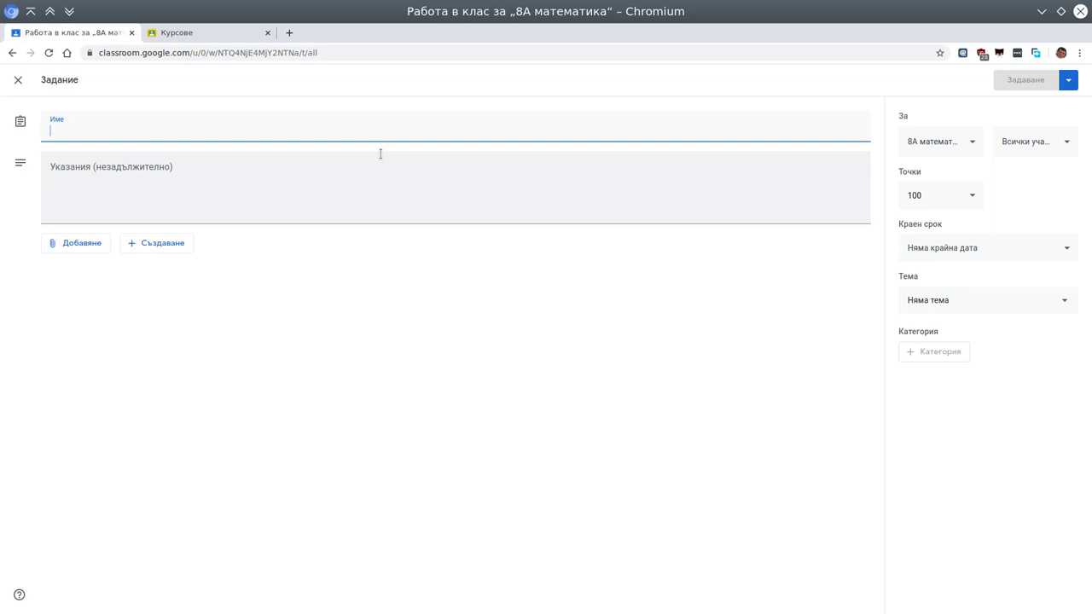
{"action": "type", "text": "78"}
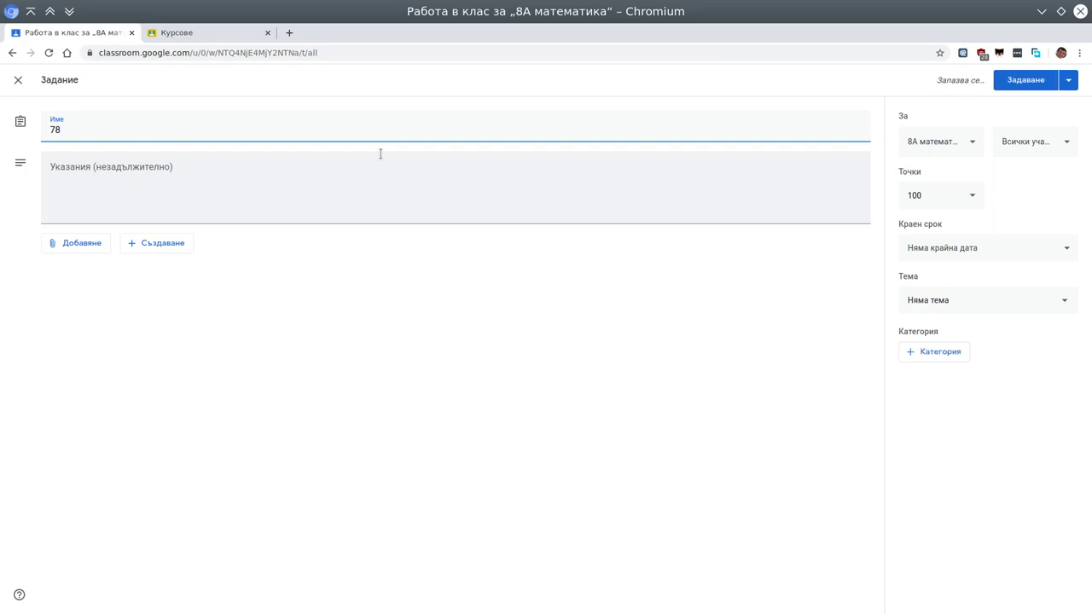
{"action": "type", "text": " Домашно"}
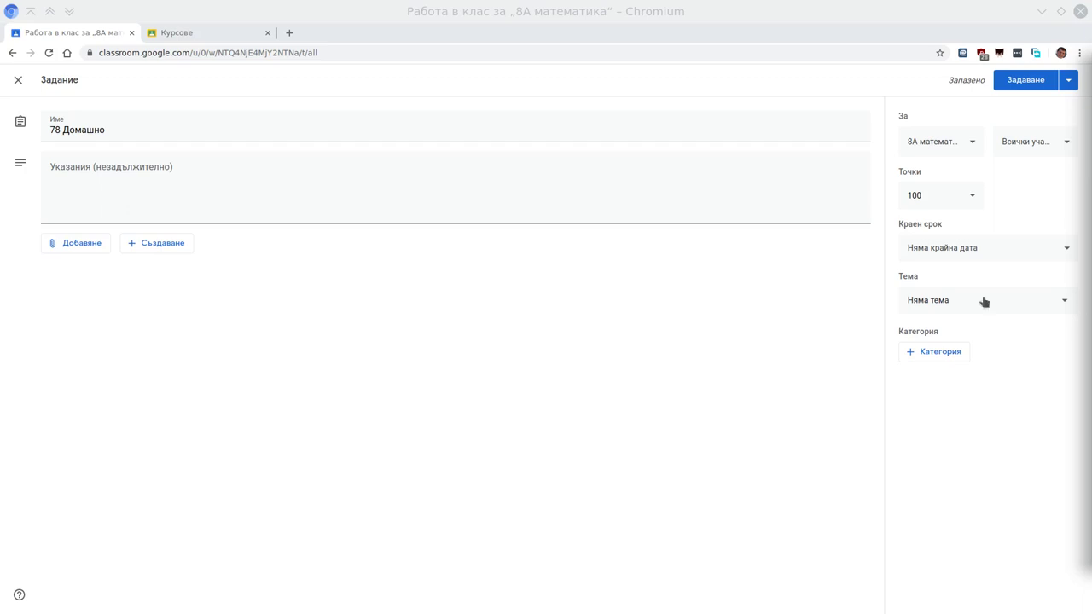
Step: Upload the file "2020-03-16 #7Акл 78 Домашно.pdf" from the device as an attachment to the assignment
{"action": "left_click", "coordinate": [76, 245]}
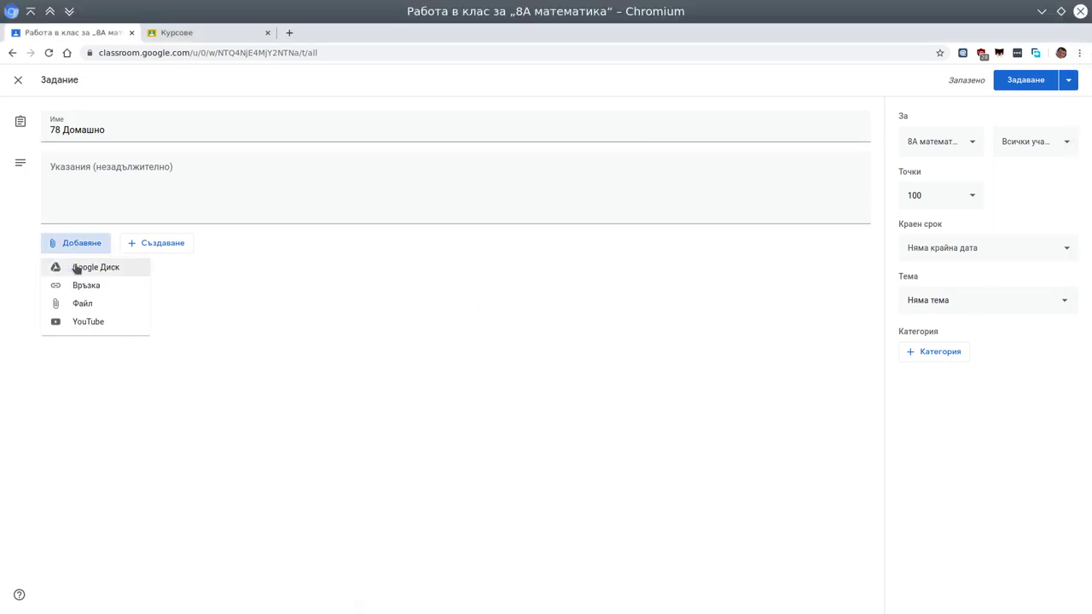
{"action": "left_click", "coordinate": [82, 303]}
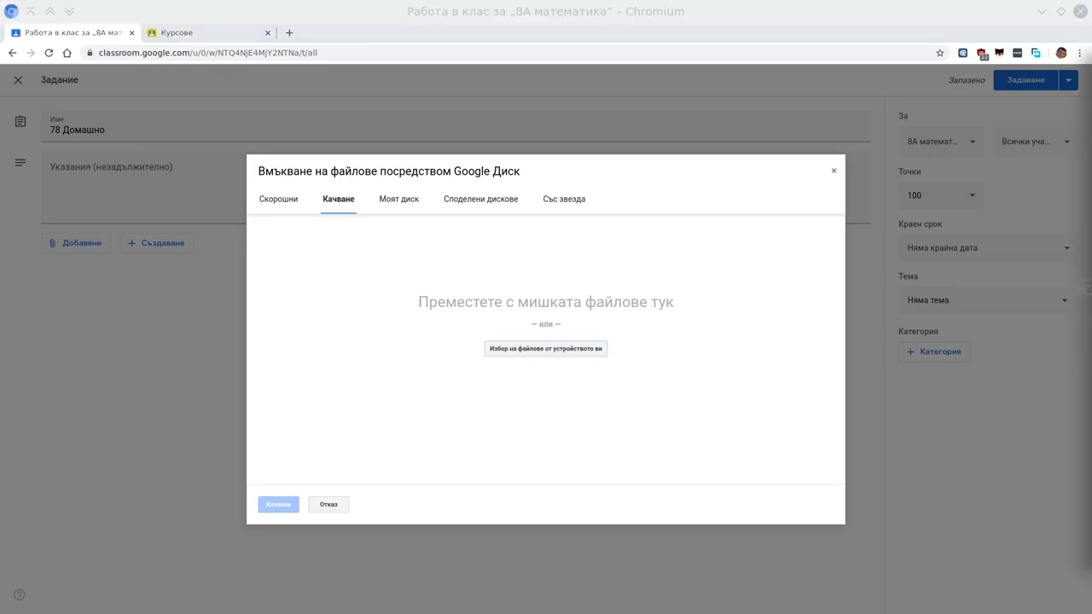
{"action": "left_click_drag", "start_coordinate": [841, 342], "coordinate": [553, 346]}
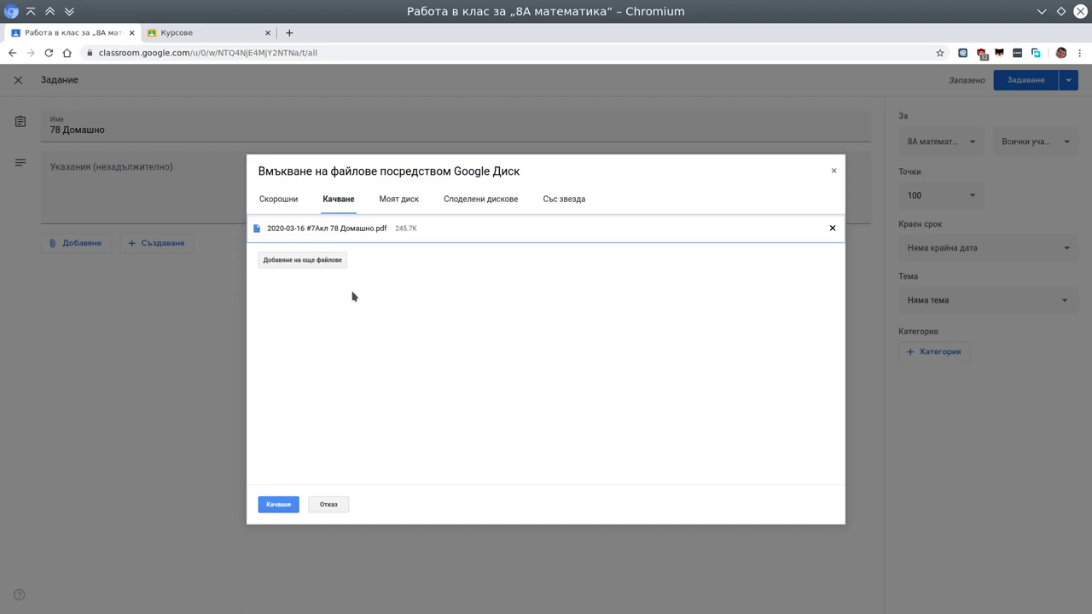
{"action": "left_click", "coordinate": [281, 504]}
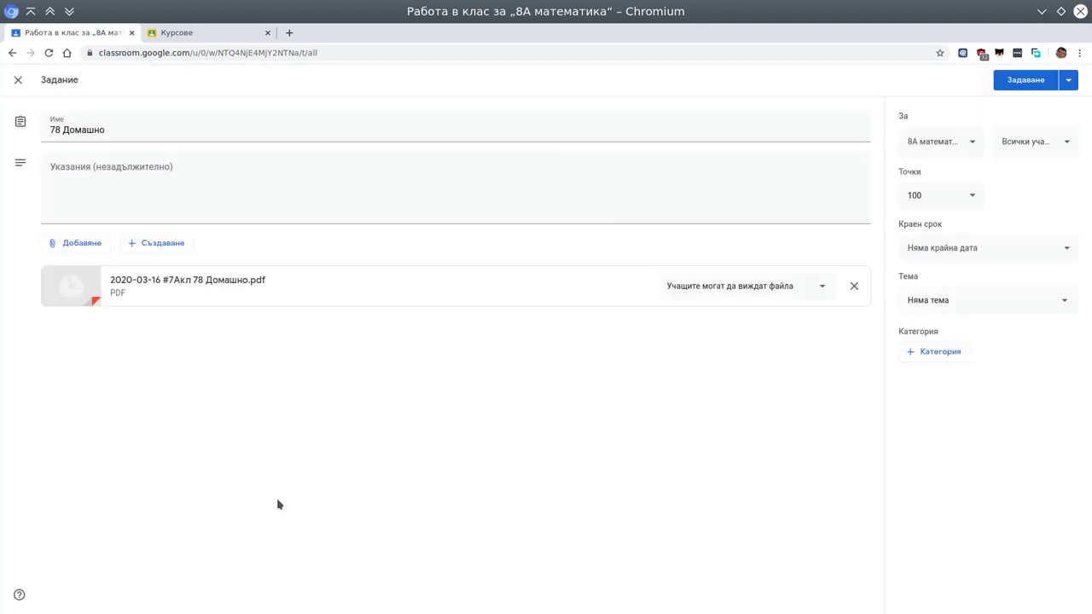
Step: Enter the assignment instructions "Ученици, моля ви да решите задачите." followed by a separate paragraph "Срок: понеделник"
{"action": "left_click", "coordinate": [144, 171]}
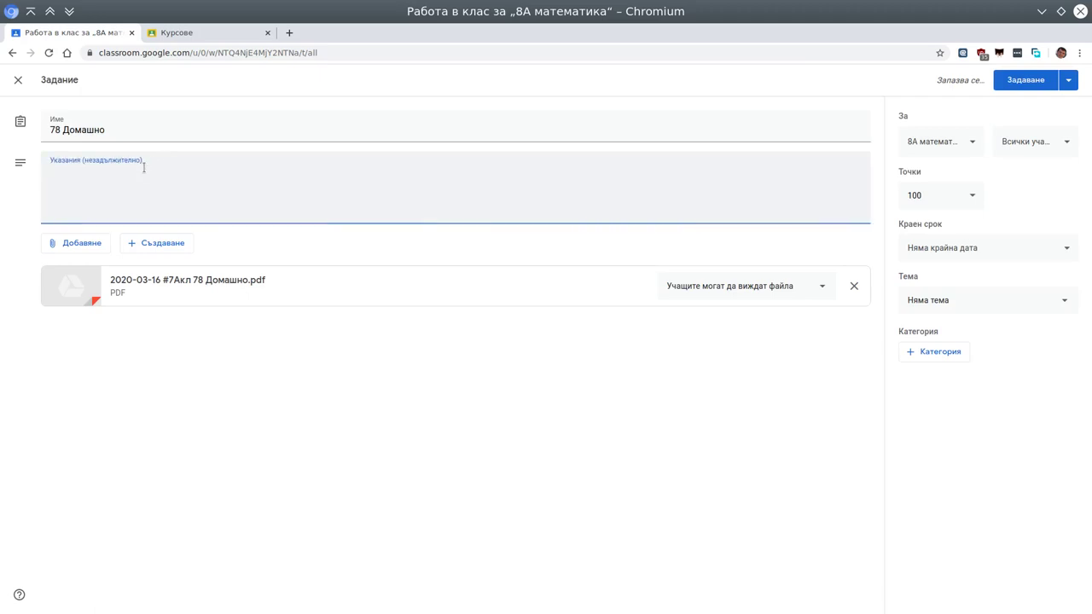
{"action": "type", "text": "Ученици, моля ви да реш"}
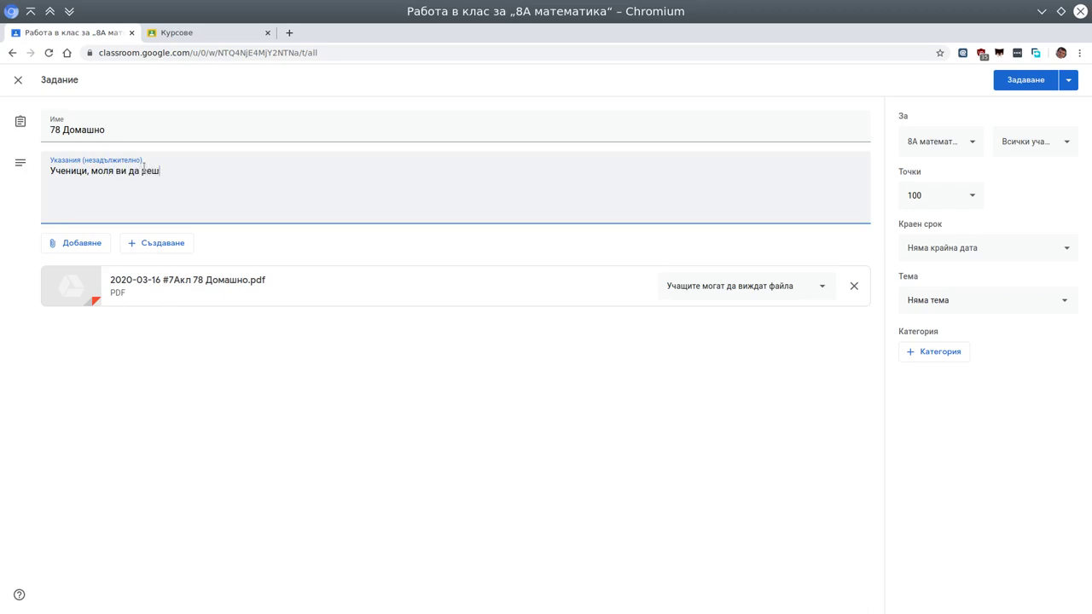
{"action": "type", "text": "ите задачите"}
{"action": "type", "text": ".  "}
{"action": "type", "text": "Срок"}
{"action": "type", "text": ": понеделник"}
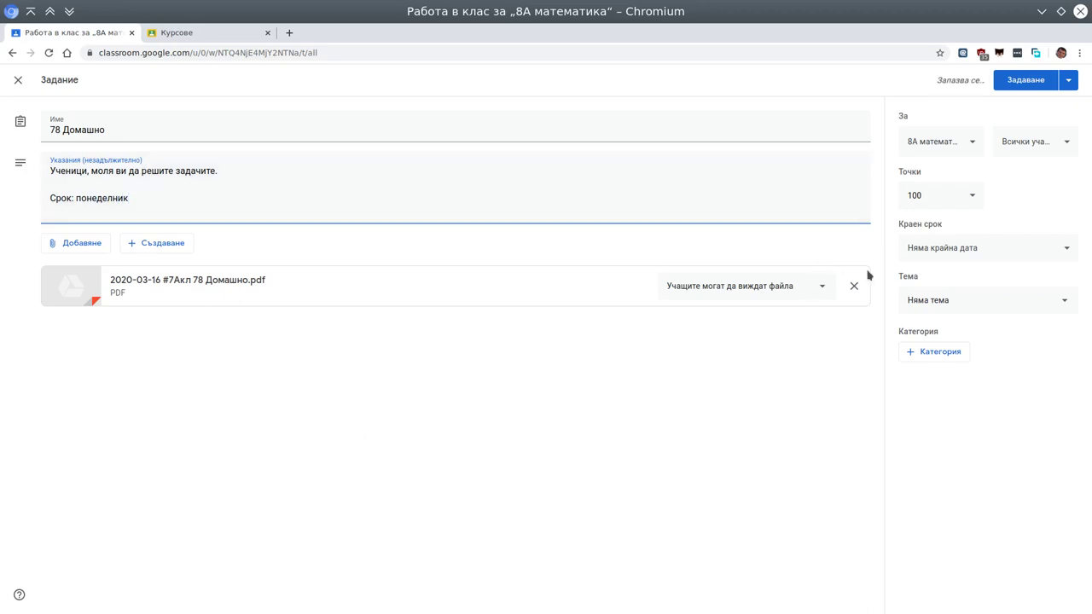
Step: Set the assignment's due date to 23.03.2020 and its due time to 18:00
{"action": "left_click", "coordinate": [963, 251]}
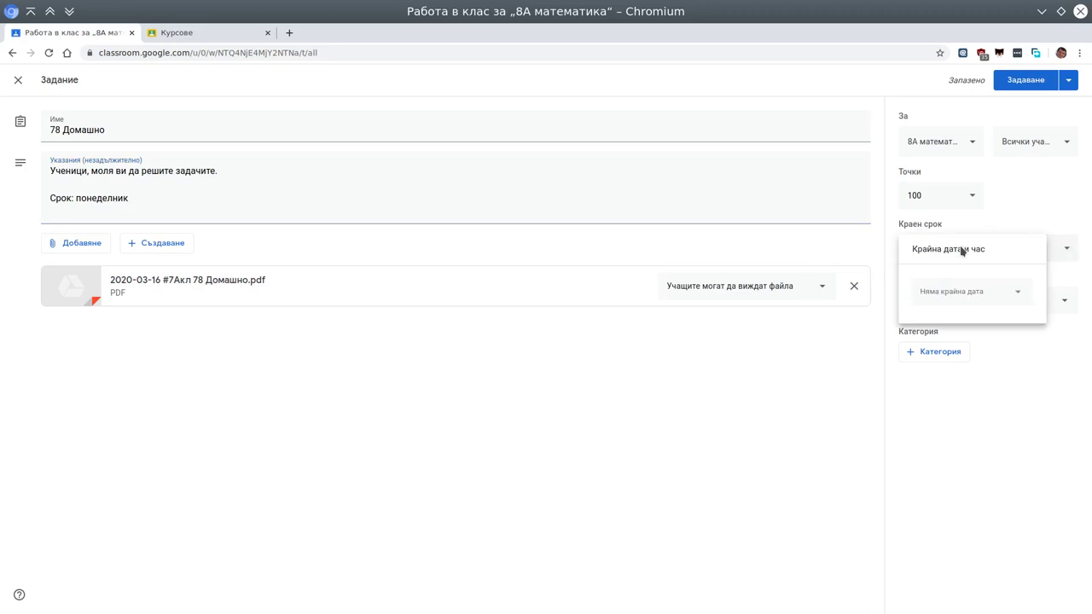
{"action": "left_click", "coordinate": [972, 297]}
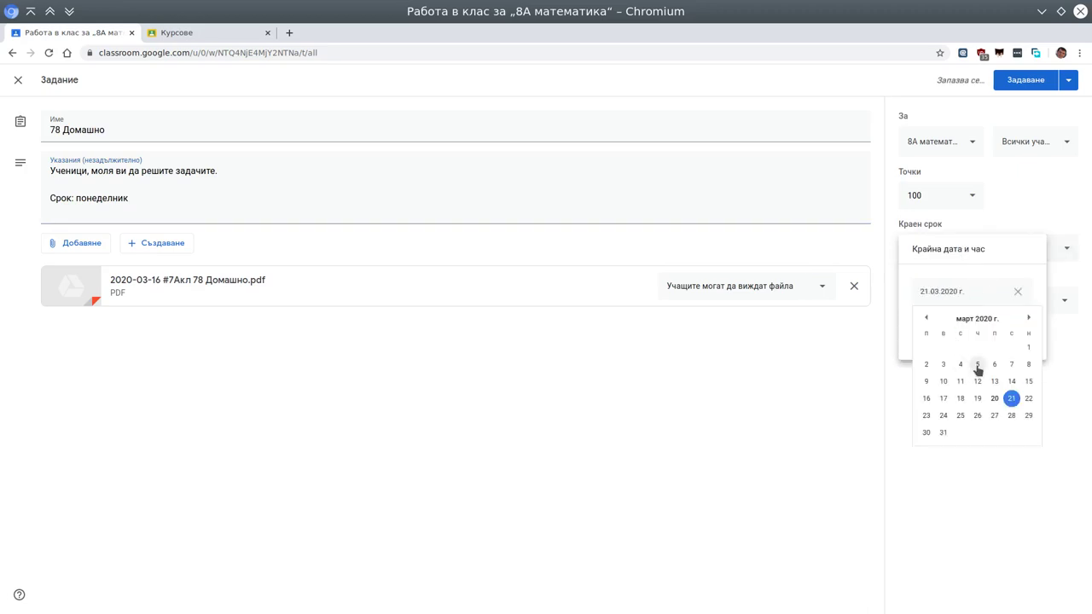
{"action": "left_click", "coordinate": [927, 417]}
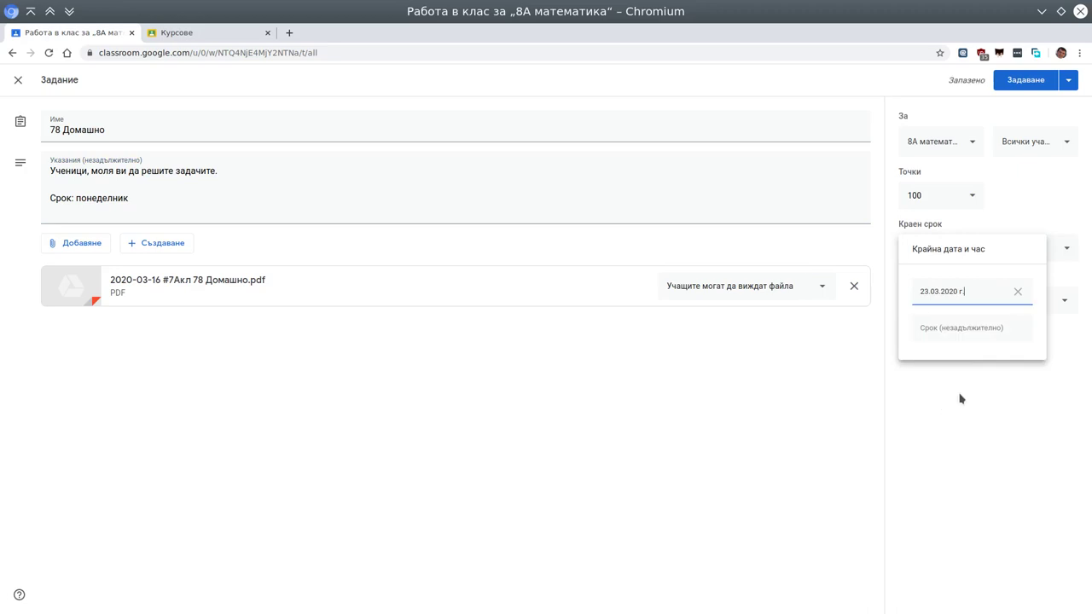
{"action": "left_click", "coordinate": [967, 328]}
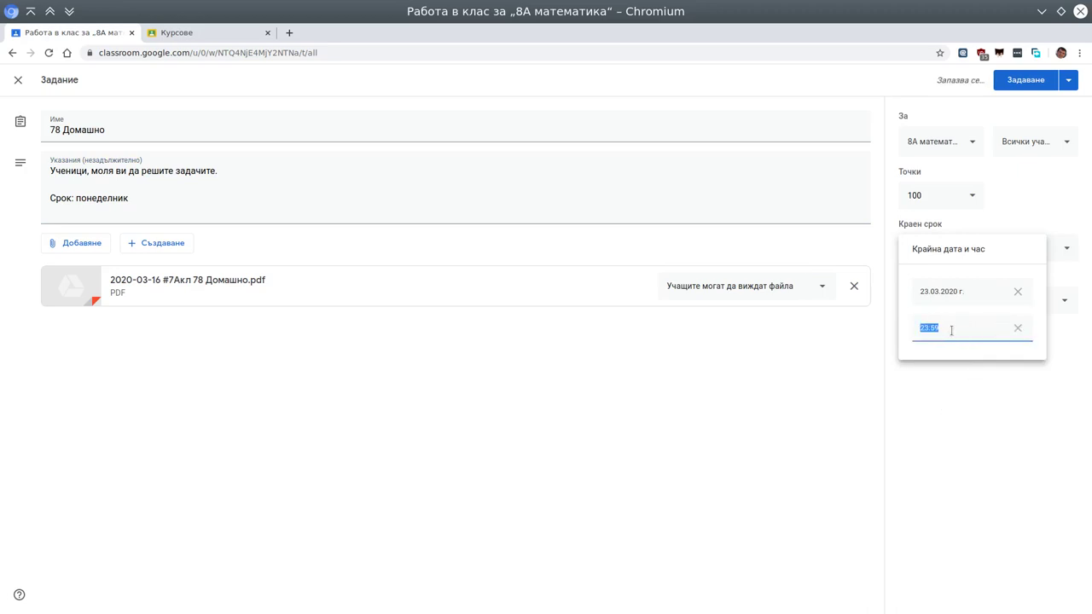
{"action": "type", "text": "18M"}
{"action": "key", "text": "BackSpace"}
{"action": "type", "text": ":00"}
{"action": "left_click", "coordinate": [812, 415]}
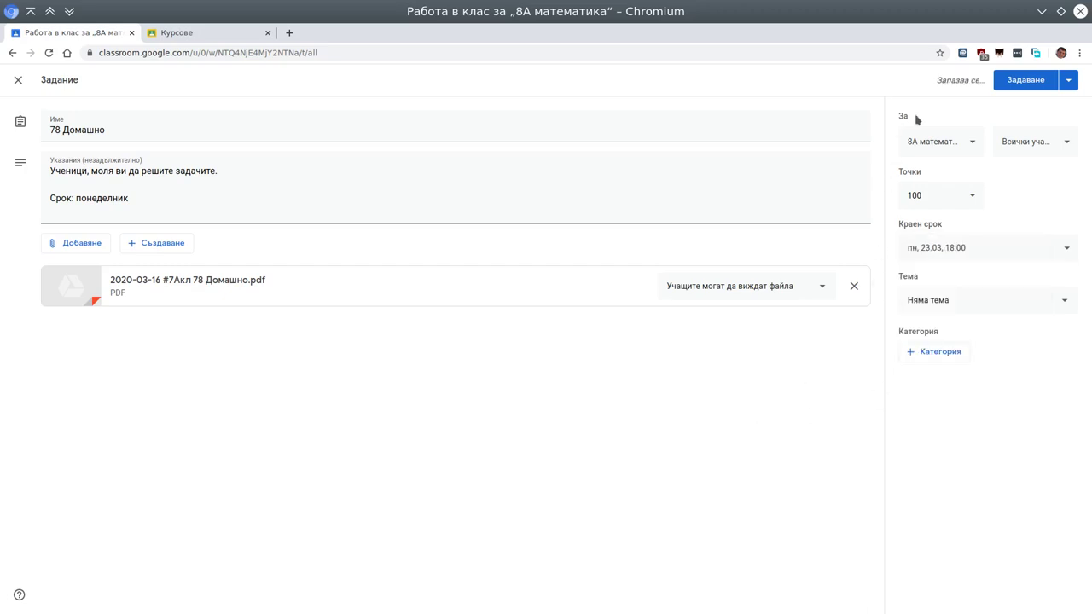
Step: File the assignment under the existing topic "ЕДНАКВИ ТРИЪГЪЛНИЦИ" and assign it to the class
{"action": "left_click", "coordinate": [932, 303]}
{"action": "left_click", "coordinate": [947, 364]}
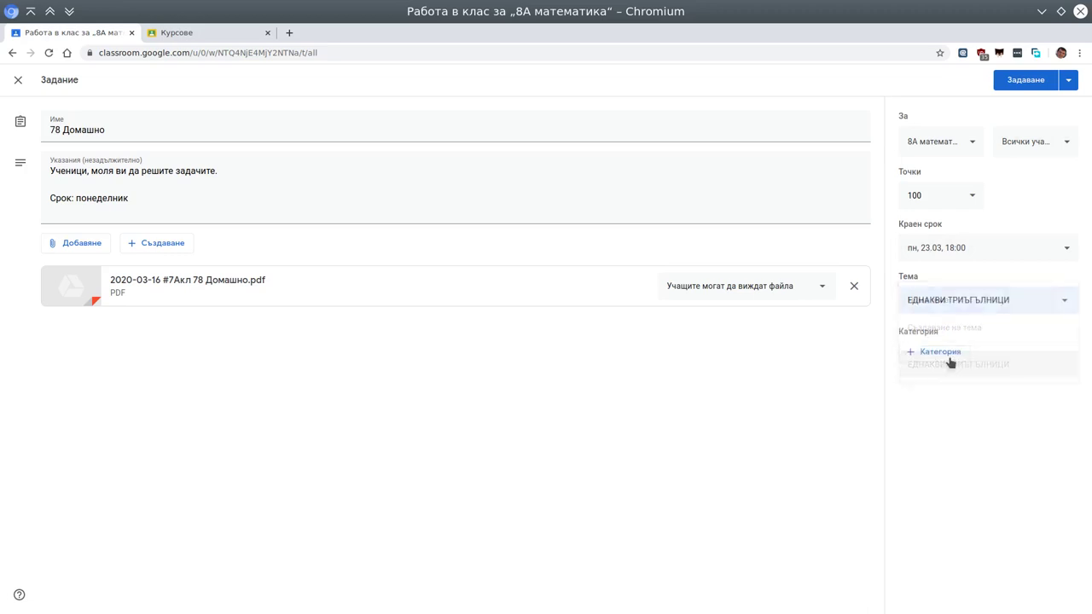
{"action": "left_click", "coordinate": [1016, 81]}
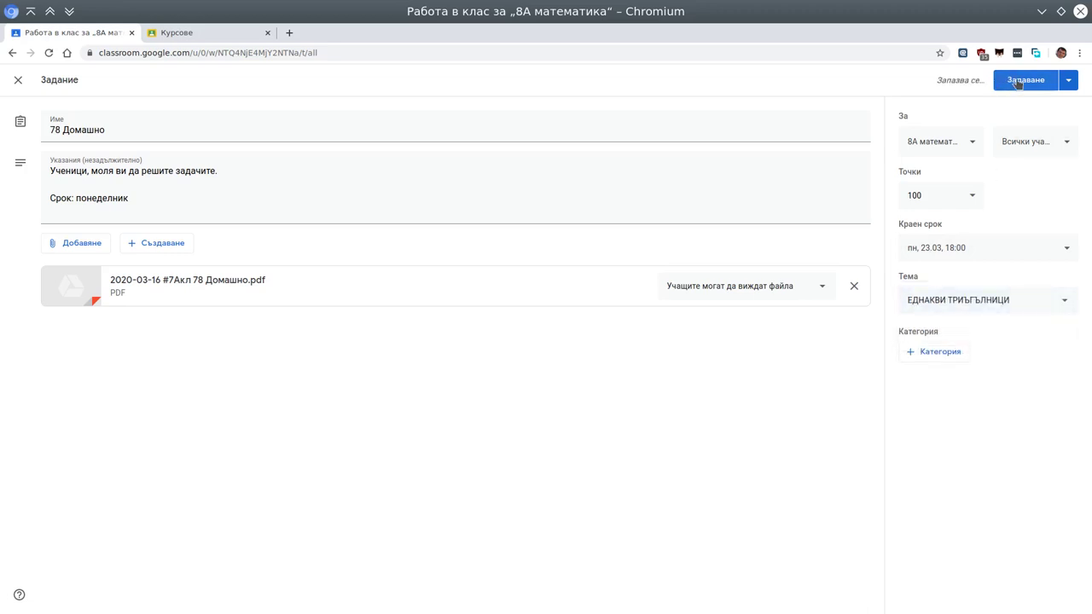
{"action": "left_click", "coordinate": [1017, 81]}
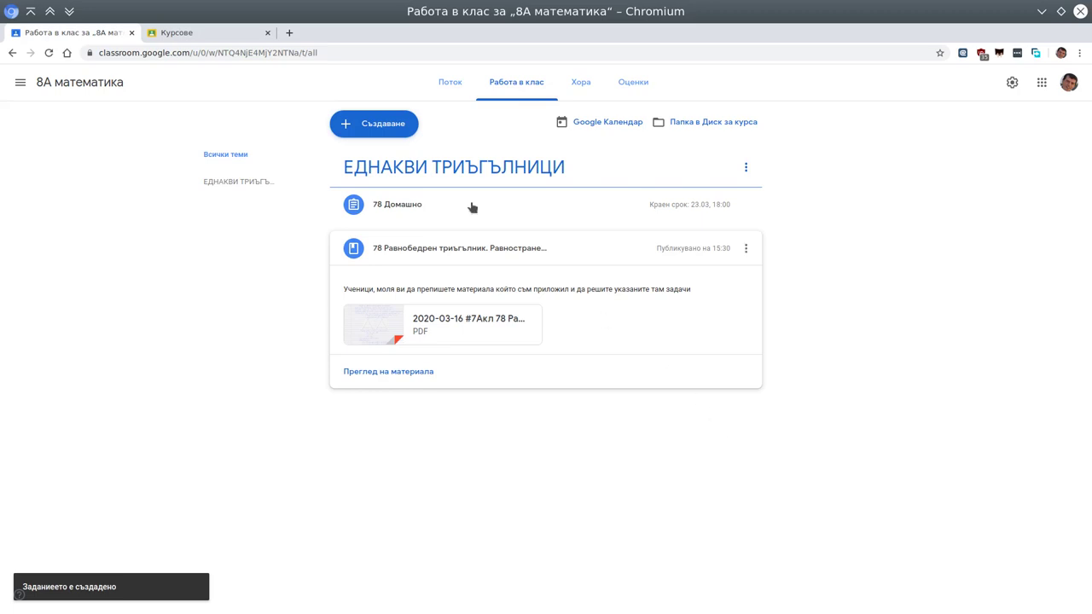
Step: Expand the "78 Домашно" assignment, view its attached PDF, and close the preview
{"action": "left_click", "coordinate": [409, 215]}
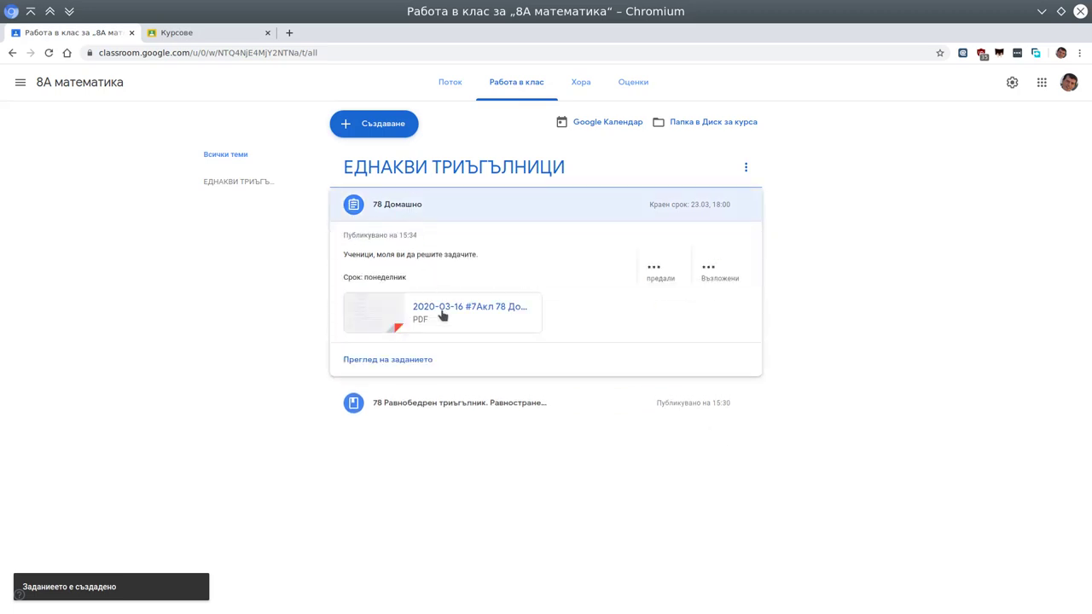
{"action": "left_click", "coordinate": [442, 310]}
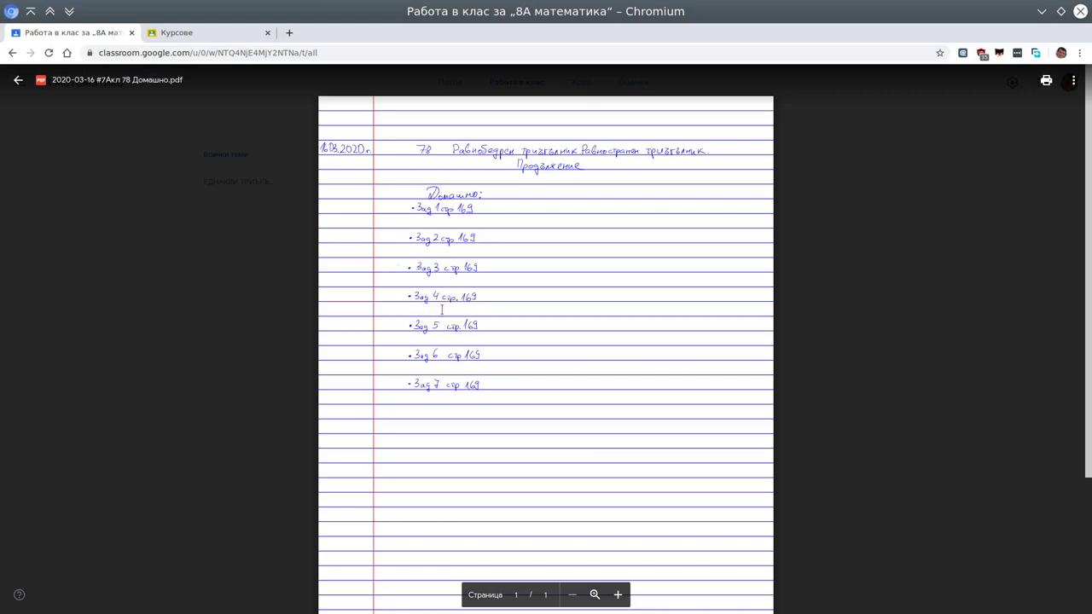
{"action": "left_click", "coordinate": [907, 268]}
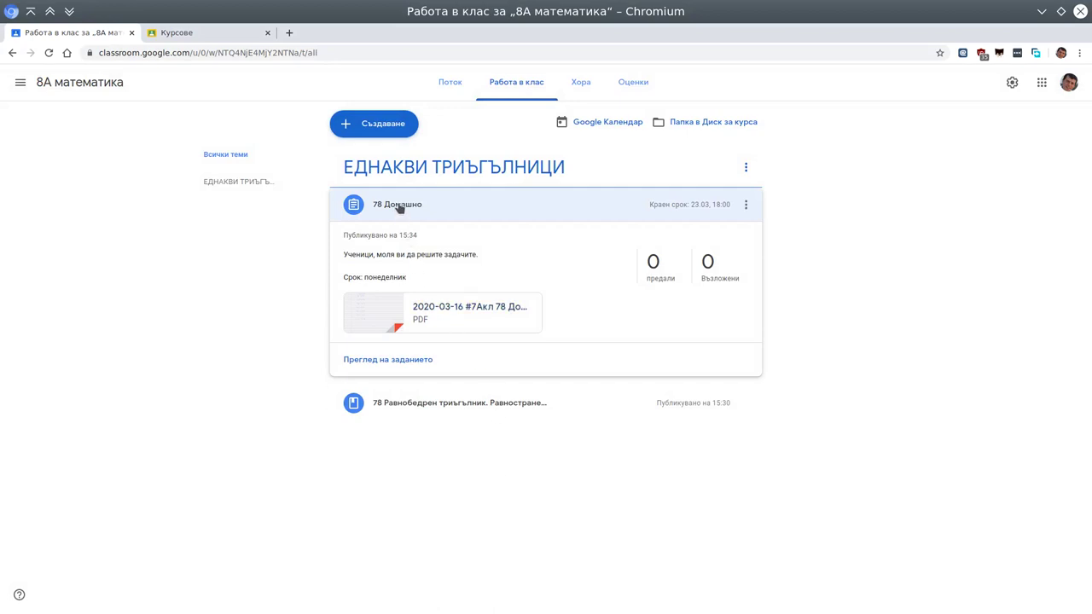
Step: Reorder the topic so that the "78 Домашно" assignment comes below the "78 Равнобедрен триъгълник" lesson material
{"action": "left_click_drag", "start_coordinate": [400, 208], "coordinate": [407, 249]}
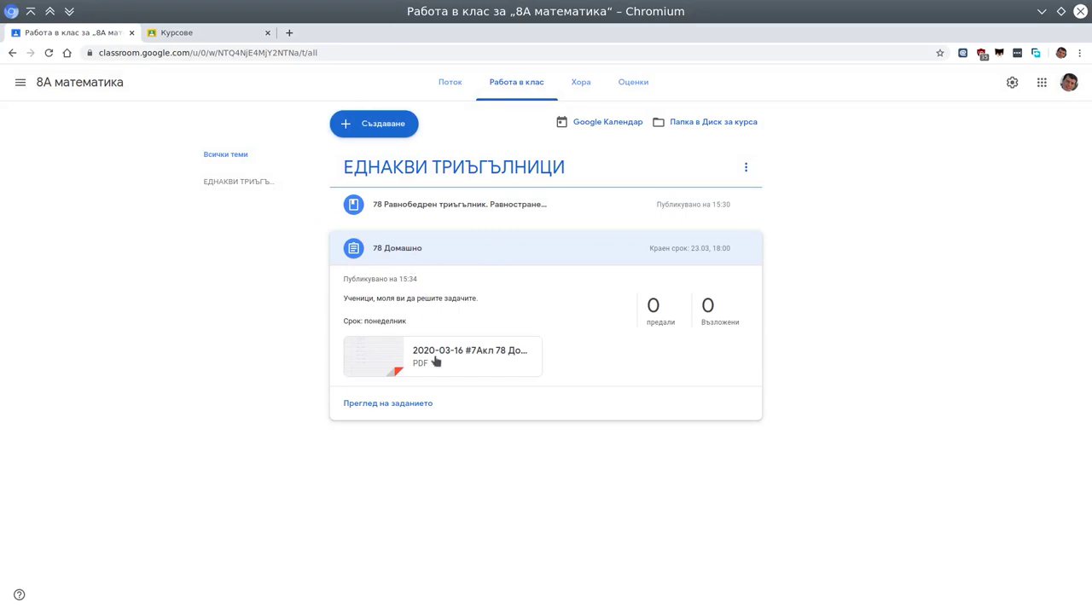
{"action": "mouse_move", "coordinate": [827, 611]}
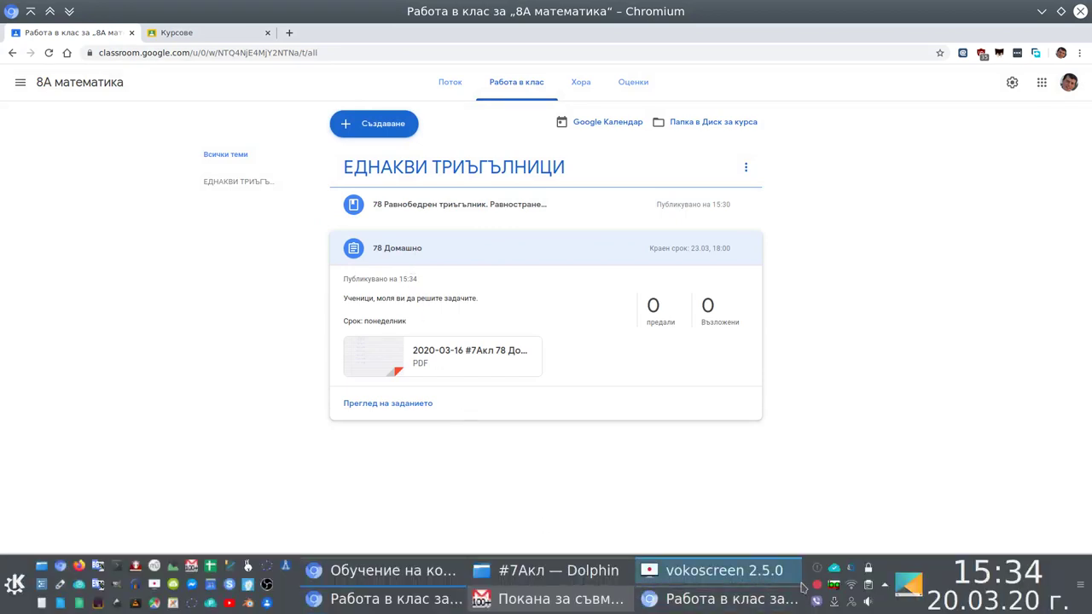